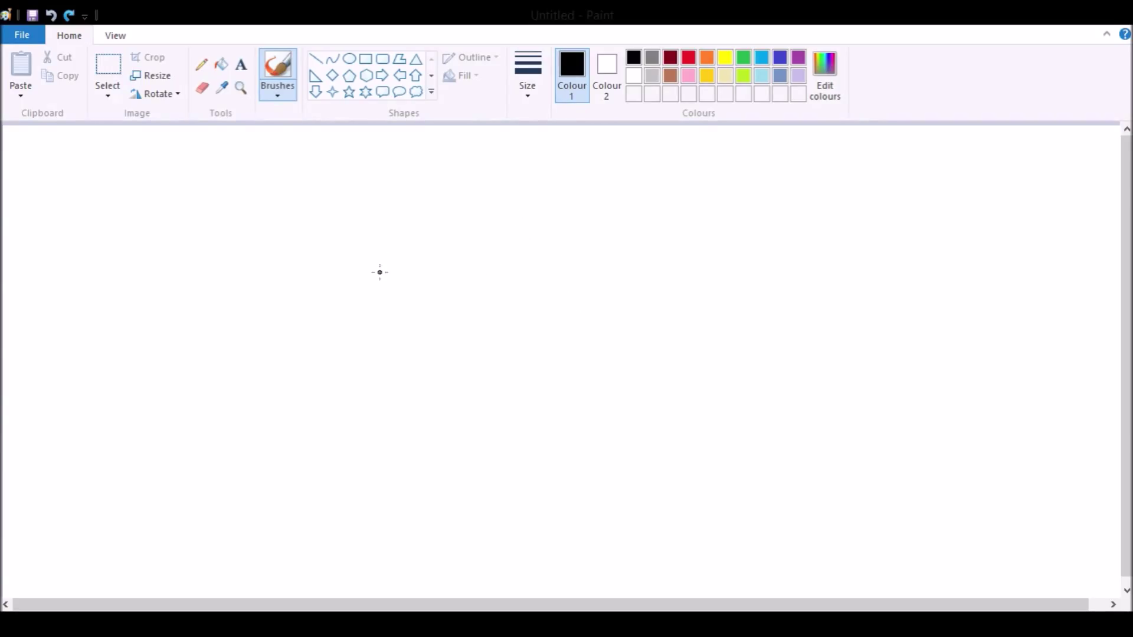
# Step: Draw a round eye in black brush strokes, adding a curved eyelid and a black pupil with a small highlight
pyautogui.moveTo(388, 276)
pyautogui.mouseDown()
pyautogui.moveTo(393, 254)
pyautogui.moveTo(367, 237)
pyautogui.moveTo(334, 273)
pyautogui.moveTo(363, 291)
pyautogui.moveTo(390, 275)
pyautogui.mouseUp()
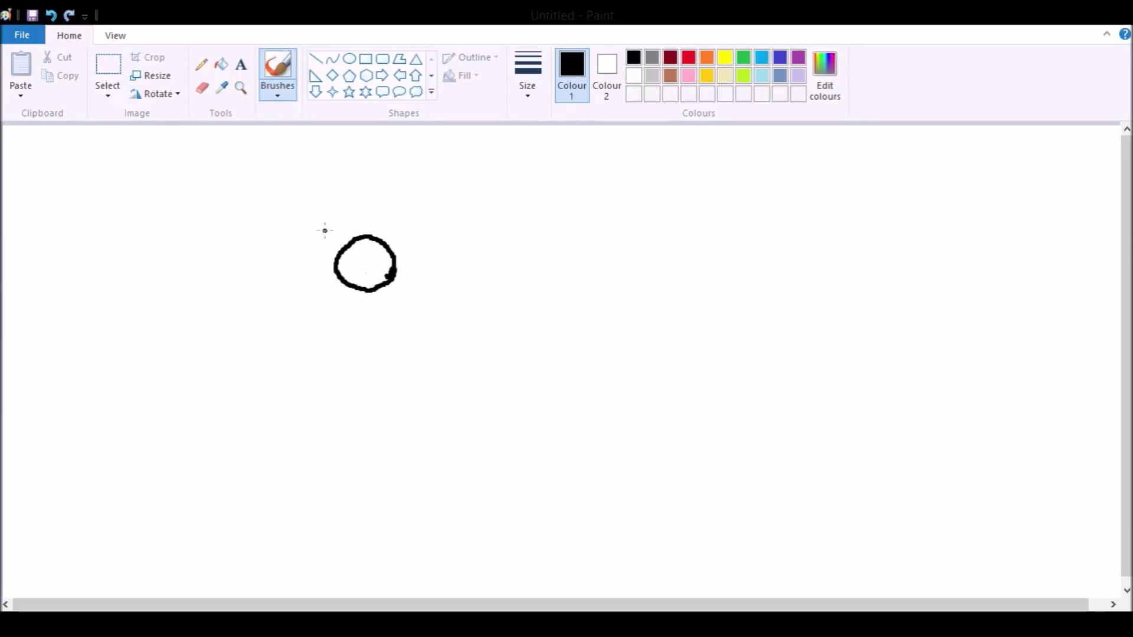
pyautogui.click(203, 89)
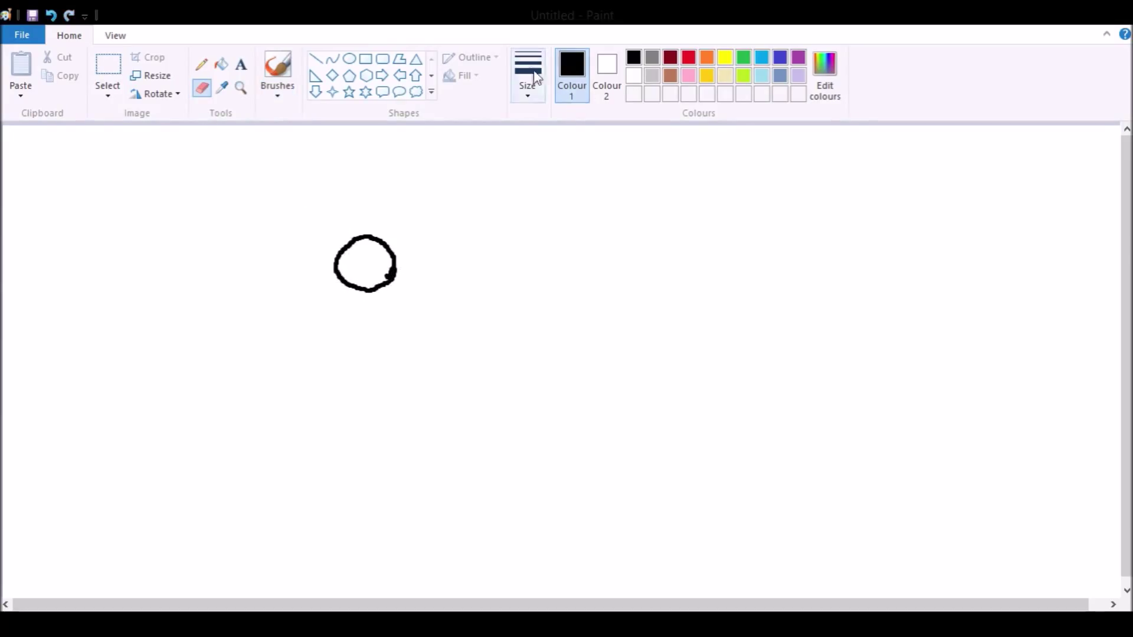
pyautogui.click(278, 65)
pyautogui.moveTo(394, 270)
pyautogui.mouseDown()
pyautogui.moveTo(357, 253)
pyautogui.moveTo(335, 262)
pyautogui.mouseUp()
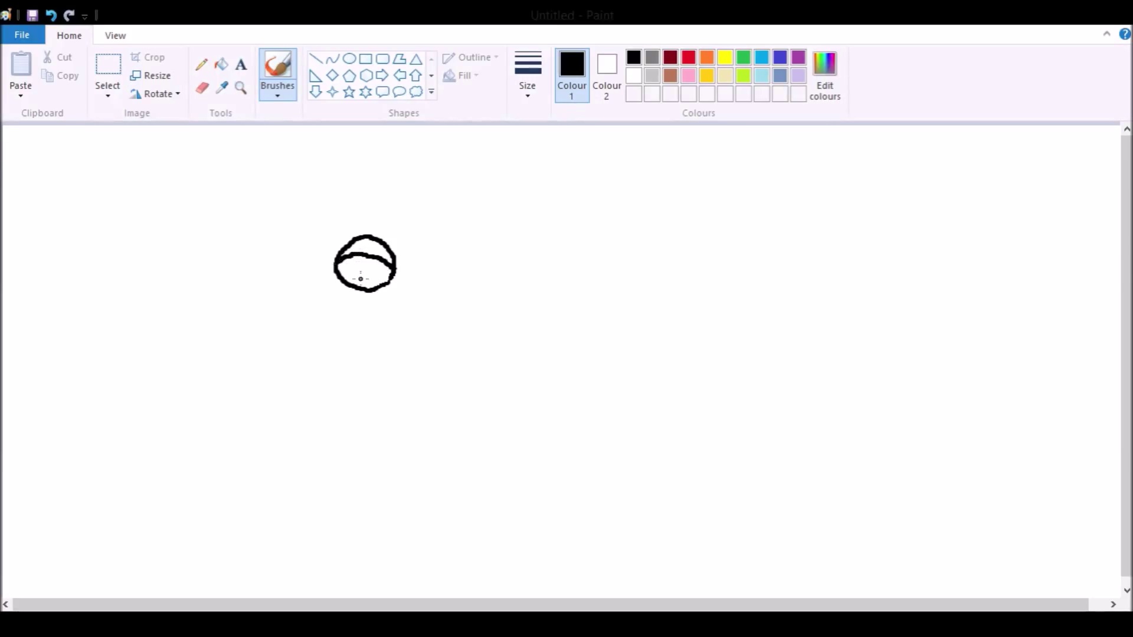
pyautogui.moveTo(358, 273); pyautogui.dragTo(361, 256)
pyautogui.click(221, 64)
pyautogui.click(371, 259)
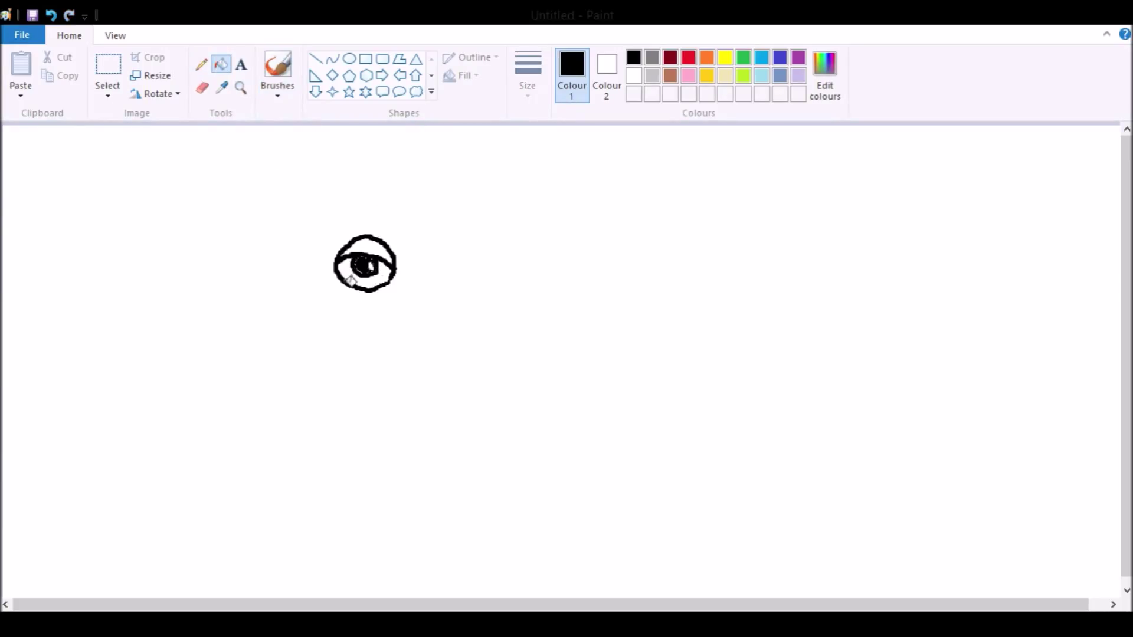
# Step: Draw the smaller far eye beside the first and a curved snout outline extending forward and down from the eyes
pyautogui.click(277, 70)
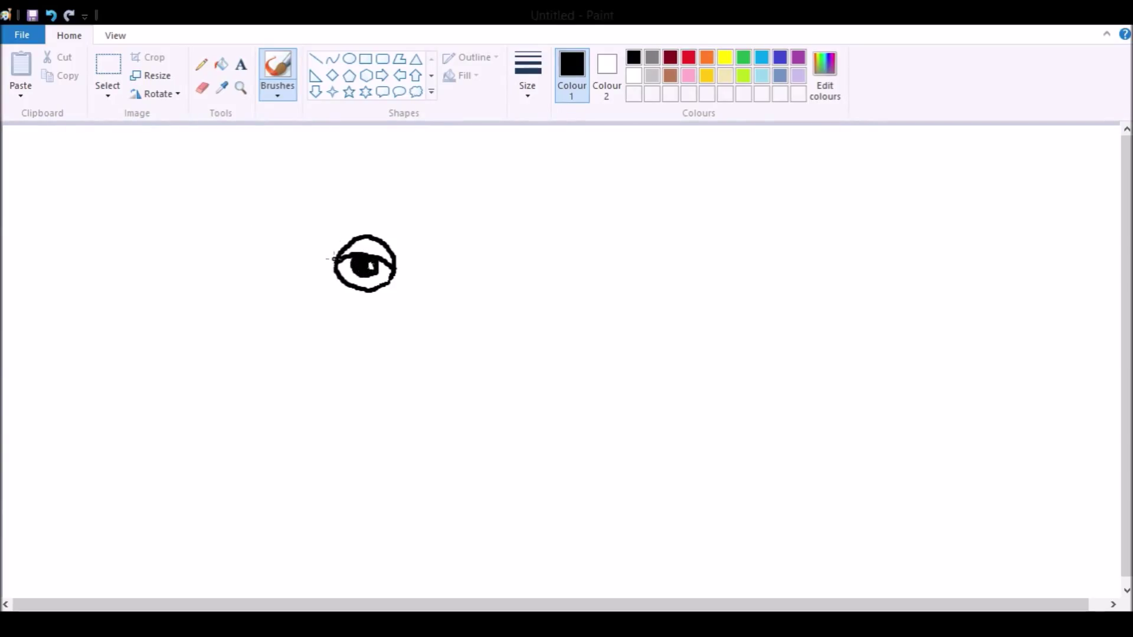
pyautogui.moveTo(341, 246)
pyautogui.mouseDown()
pyautogui.moveTo(318, 242)
pyautogui.moveTo(307, 266)
pyautogui.moveTo(312, 248)
pyautogui.mouseUp()
pyautogui.moveTo(338, 267)
pyautogui.mouseDown()
pyautogui.moveTo(288, 270)
pyautogui.moveTo(244, 294)
pyautogui.moveTo(236, 322)
pyautogui.moveTo(254, 357)
pyautogui.mouseUp()
pyautogui.moveTo(331, 244); pyautogui.dragTo(316, 269)
# Step: Darken the pupil of the smaller far eye in black
pyautogui.click(201, 65)
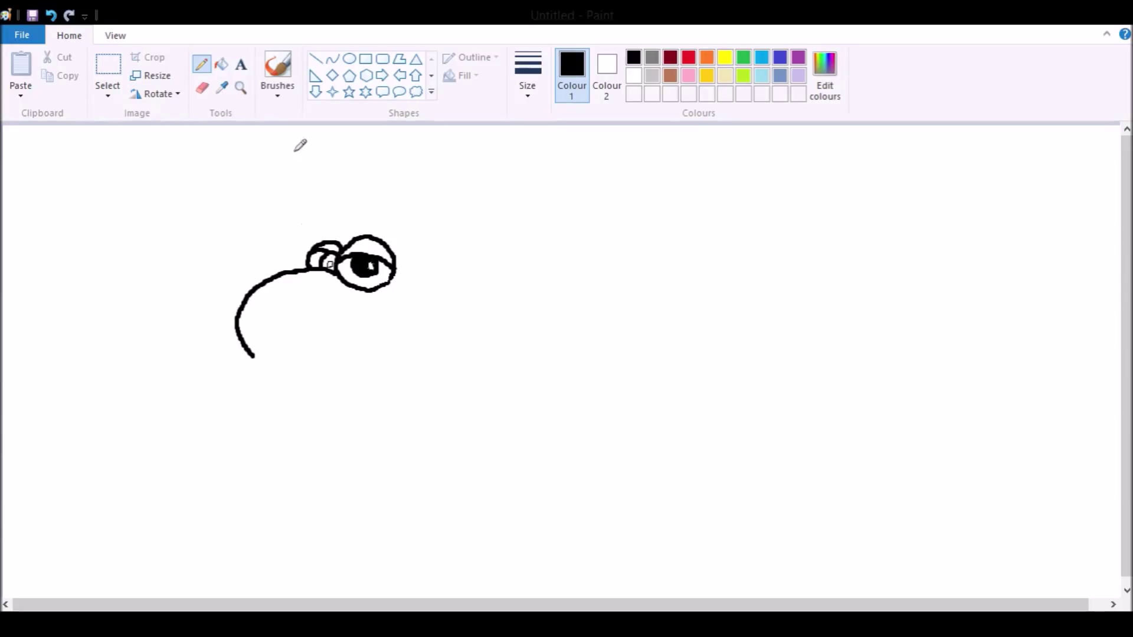
pyautogui.click(222, 64)
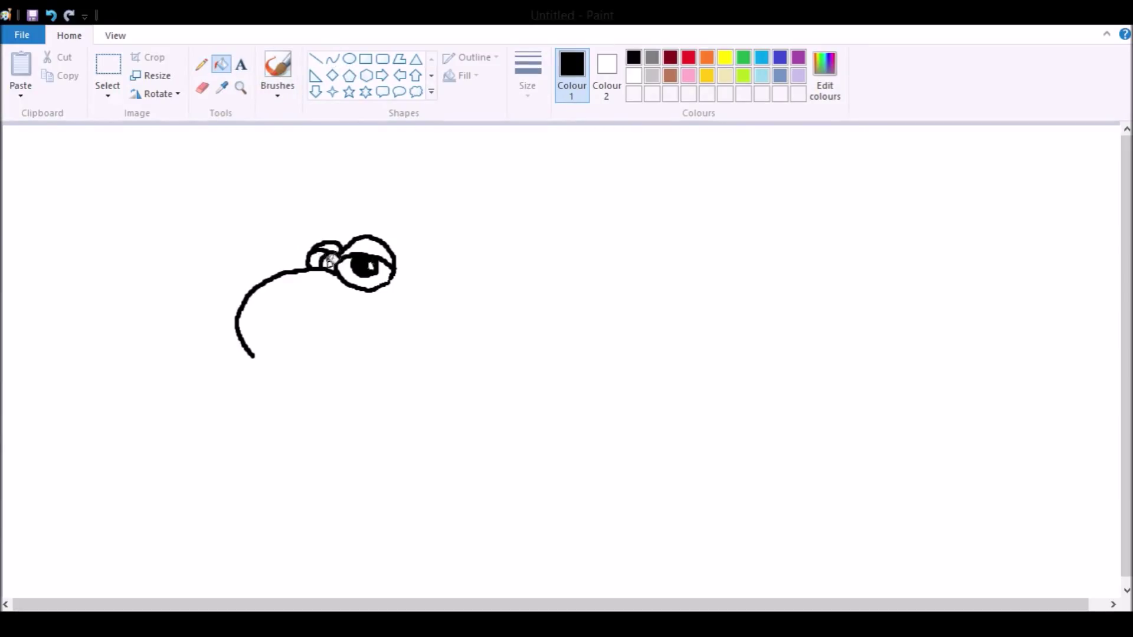
pyautogui.click(329, 263)
pyautogui.click(282, 86)
pyautogui.moveTo(328, 264); pyautogui.dragTo(334, 259)
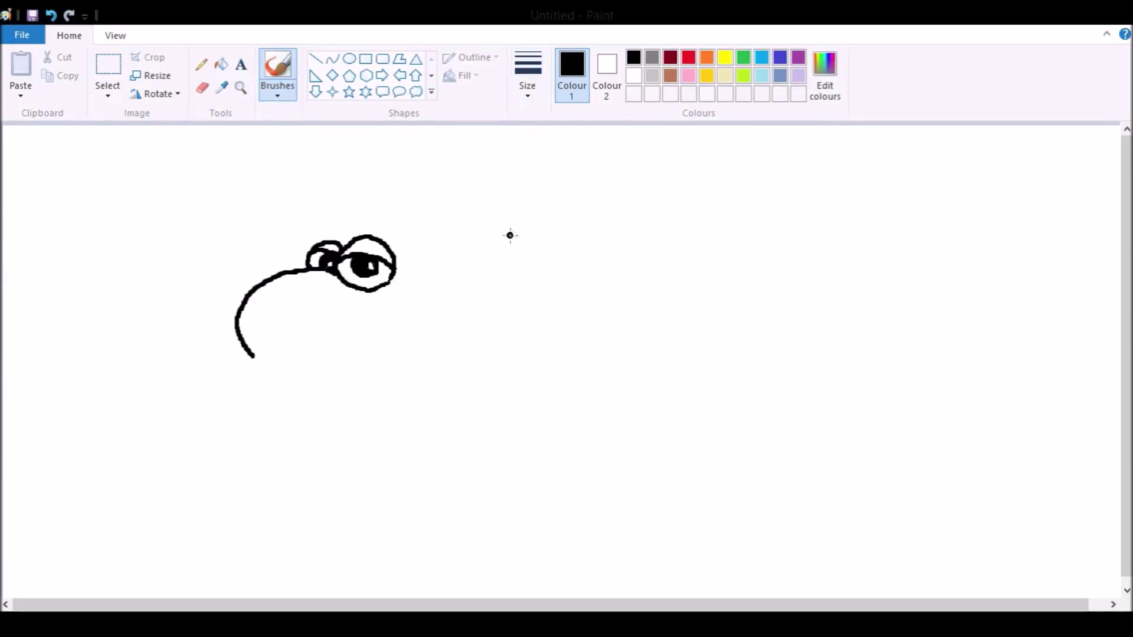
pyautogui.moveTo(252, 357)
pyautogui.mouseDown()
pyautogui.moveTo(271, 356)
pyautogui.moveTo(256, 353)
pyautogui.mouseUp()
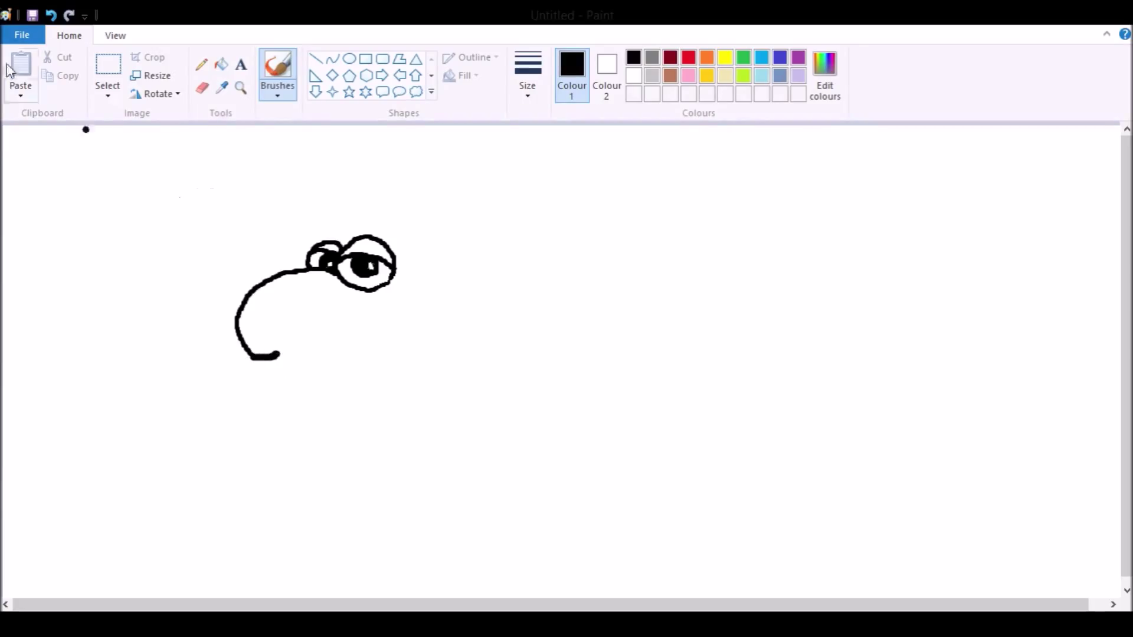
pyautogui.click(201, 88)
pyautogui.moveTo(263, 359); pyautogui.dragTo(264, 368)
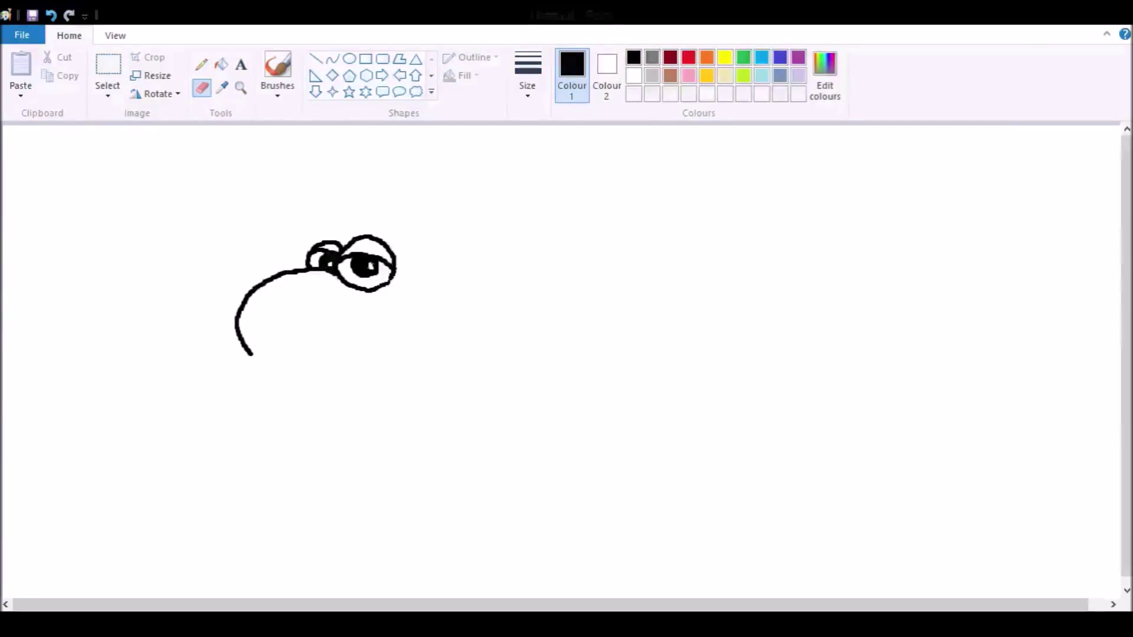
pyautogui.click(278, 66)
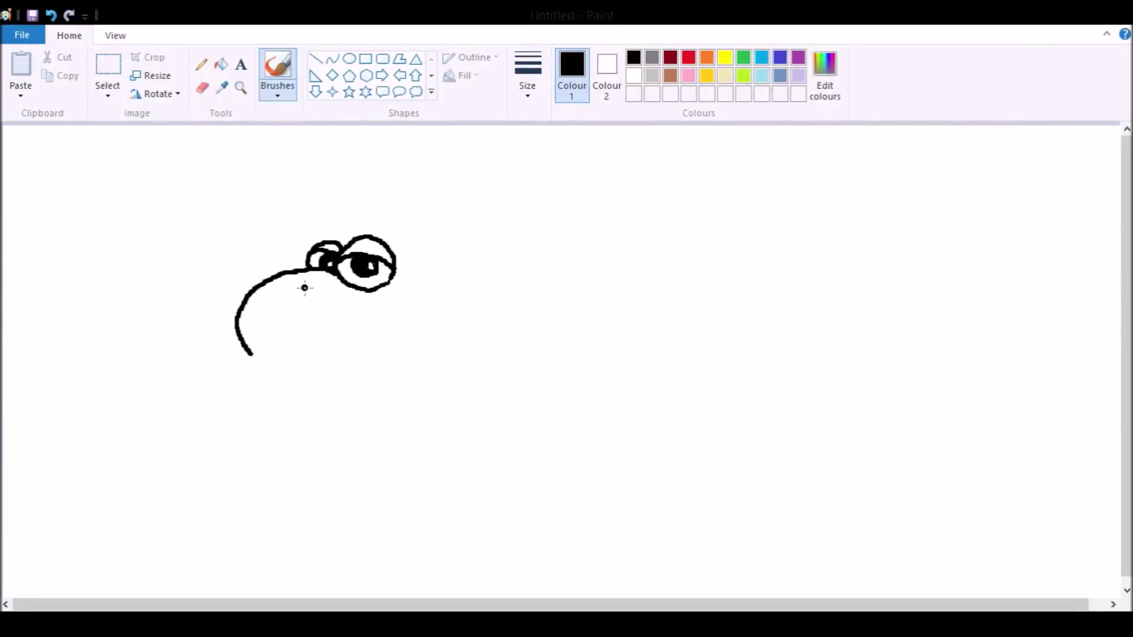
pyautogui.moveTo(251, 353); pyautogui.dragTo(258, 365)
pyautogui.click(50, 15)
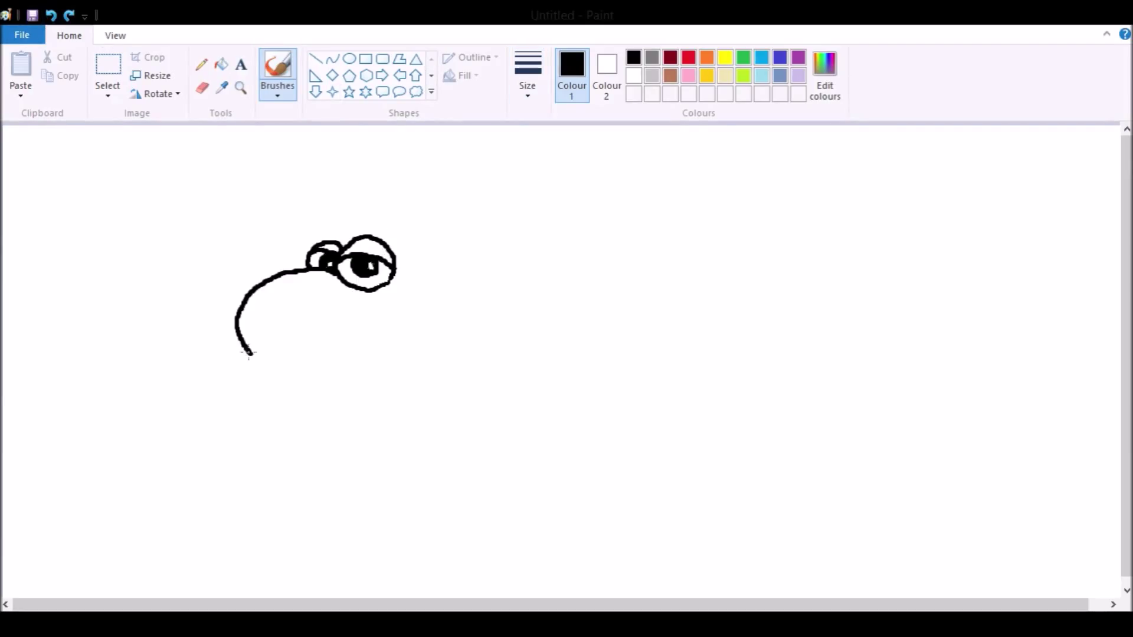
# Step: Erase the lower end of the snout curve and redraw it steeper, adding the upper mouth line, mouth corner and cheek curve
pyautogui.click(202, 87)
pyautogui.moveTo(248, 358); pyautogui.dragTo(235, 328)
pyautogui.click(277, 68)
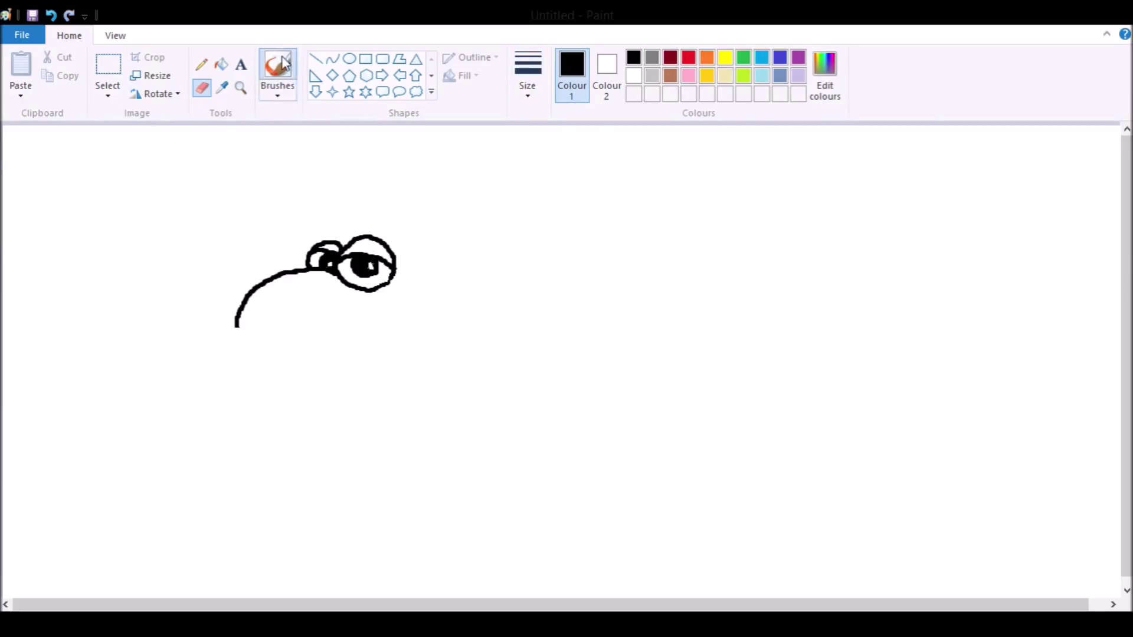
pyautogui.moveTo(236, 327); pyautogui.dragTo(238, 344)
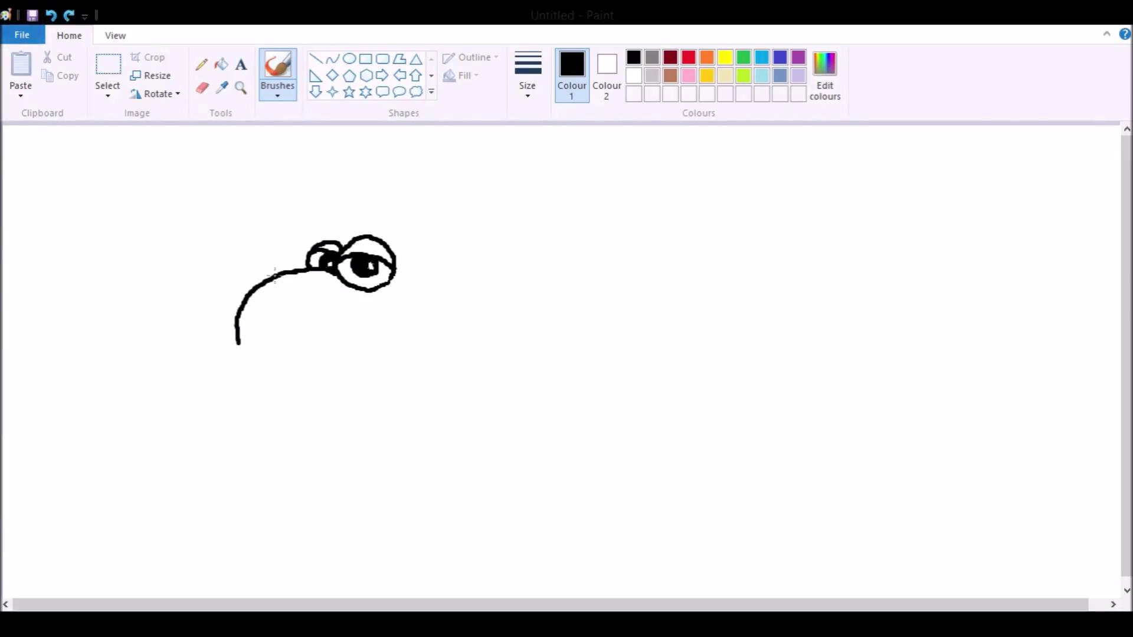
pyautogui.moveTo(238, 344)
pyautogui.mouseDown()
pyautogui.moveTo(238, 359)
pyautogui.moveTo(300, 350)
pyautogui.moveTo(356, 324)
pyautogui.moveTo(348, 316)
pyautogui.moveTo(363, 334)
pyautogui.moveTo(369, 290)
pyautogui.moveTo(397, 301)
pyautogui.moveTo(392, 323)
pyautogui.mouseUp()
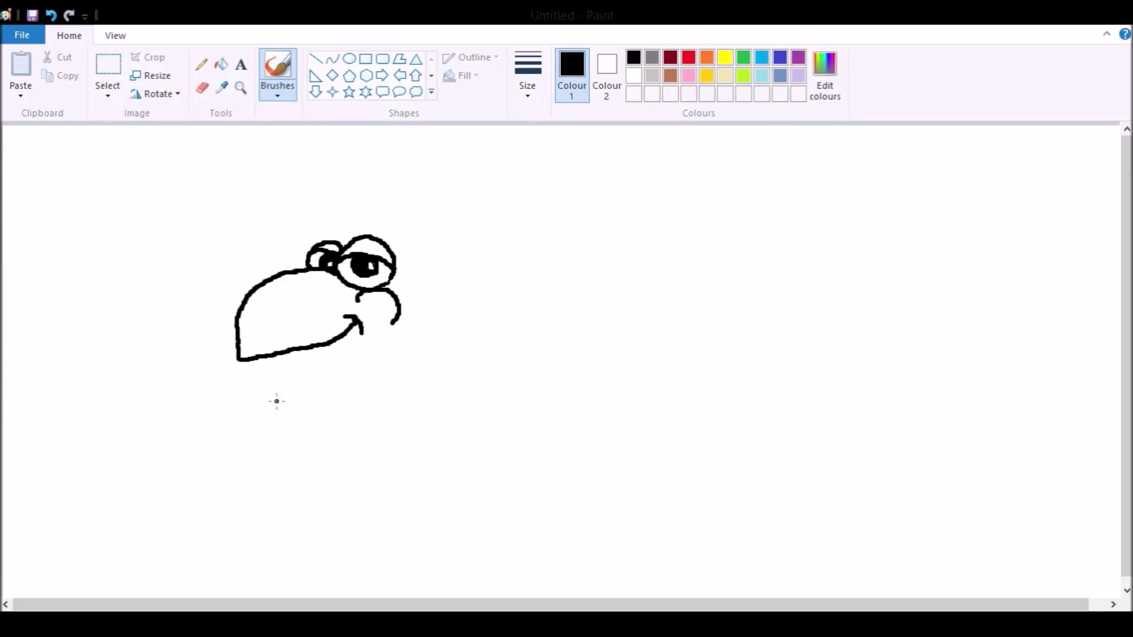
# Step: Draw the curved lower jaw beneath the mouth line
pyautogui.click(202, 88)
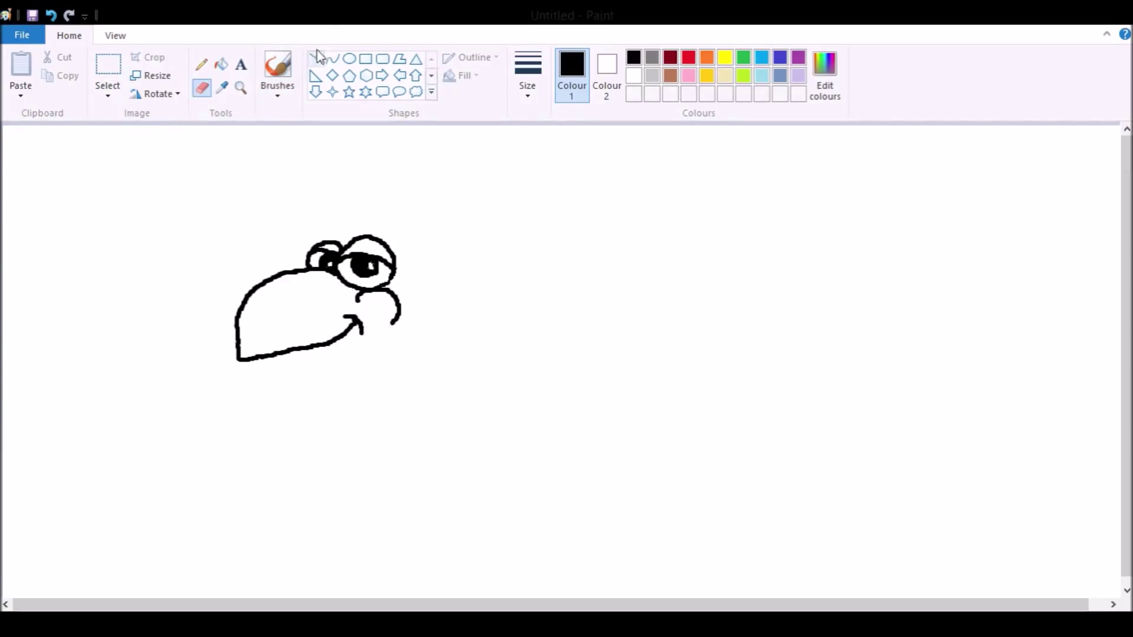
pyautogui.click(278, 67)
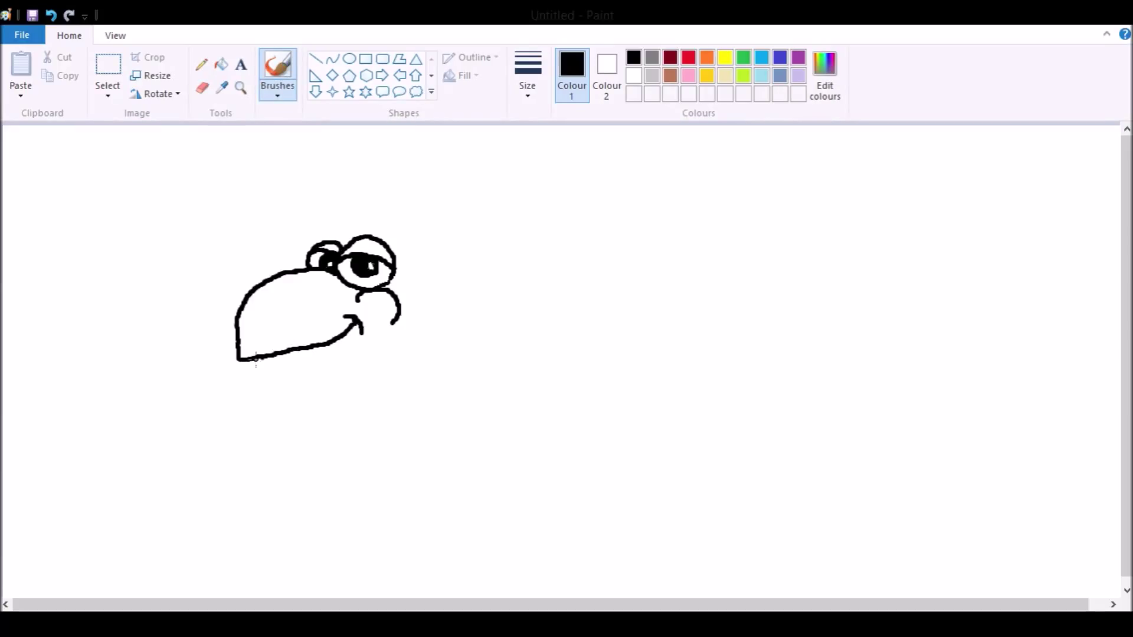
pyautogui.moveTo(265, 356)
pyautogui.mouseDown()
pyautogui.moveTo(276, 376)
pyautogui.moveTo(327, 379)
pyautogui.moveTo(366, 357)
pyautogui.mouseUp()
# Step: Draw the rounded head outline from the far eye over the top and continue it down as the back of the neck
pyautogui.scroll(-1, 357, 365)
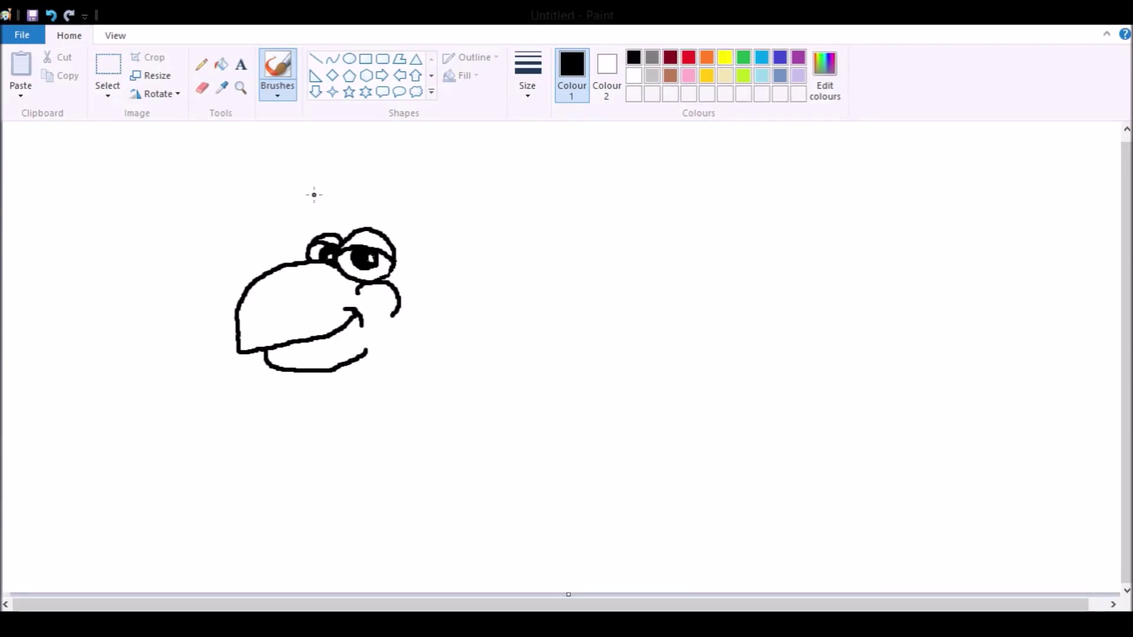
pyautogui.moveTo(334, 232)
pyautogui.mouseDown()
pyautogui.moveTo(400, 212)
pyautogui.moveTo(431, 237)
pyautogui.moveTo(439, 301)
pyautogui.moveTo(411, 367)
pyautogui.mouseUp()
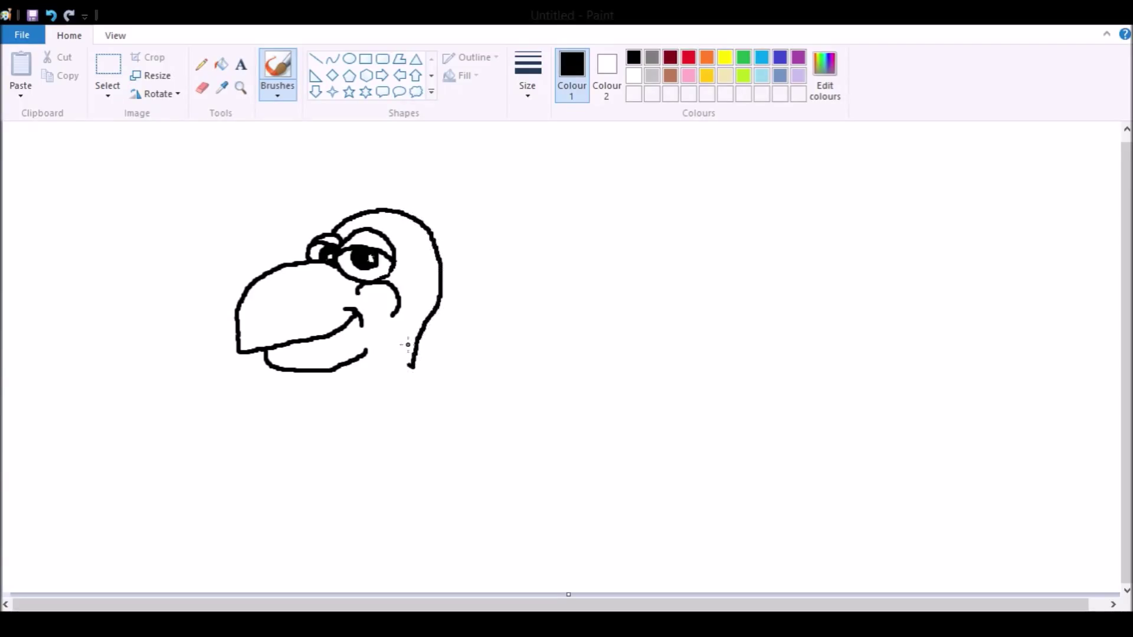
pyautogui.click(202, 87)
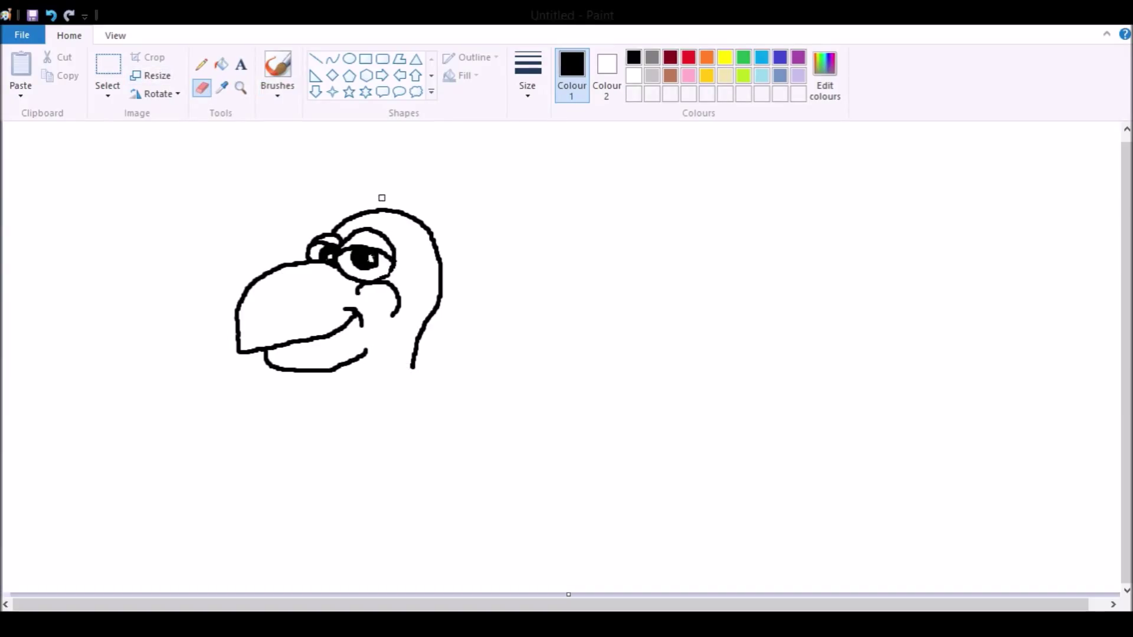
pyautogui.click(278, 66)
pyautogui.moveTo(411, 367)
pyautogui.mouseDown()
pyautogui.moveTo(413, 398)
pyautogui.moveTo(438, 429)
pyautogui.mouseUp()
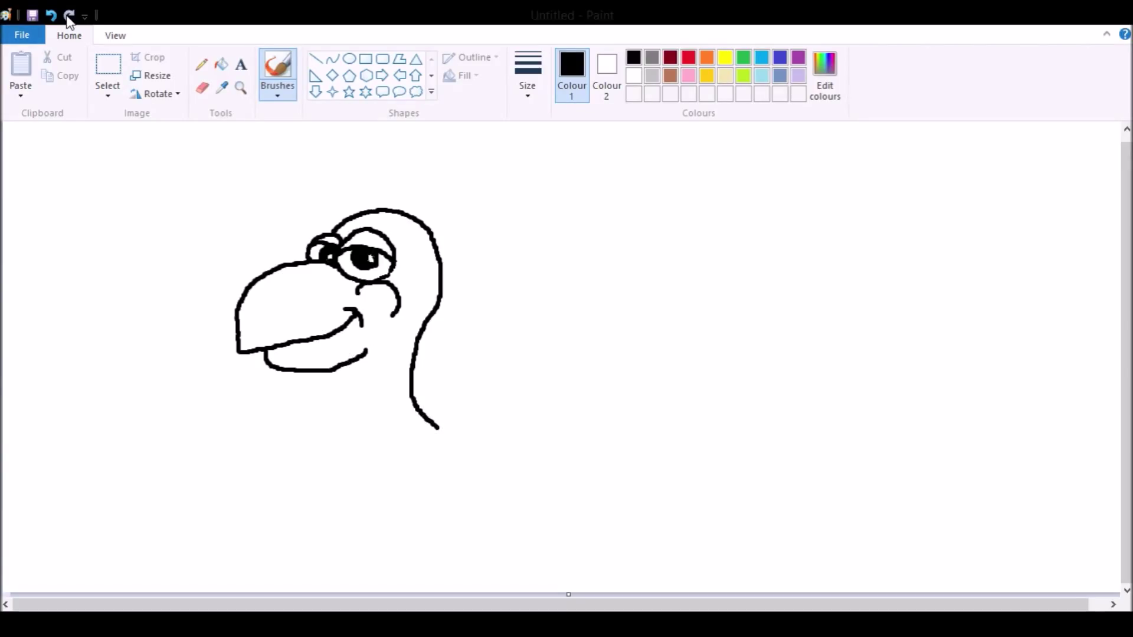
# Step: Clean up the mouth line, then erase and redraw the lower end of the back neck line as a steeper curve
pyautogui.click(201, 88)
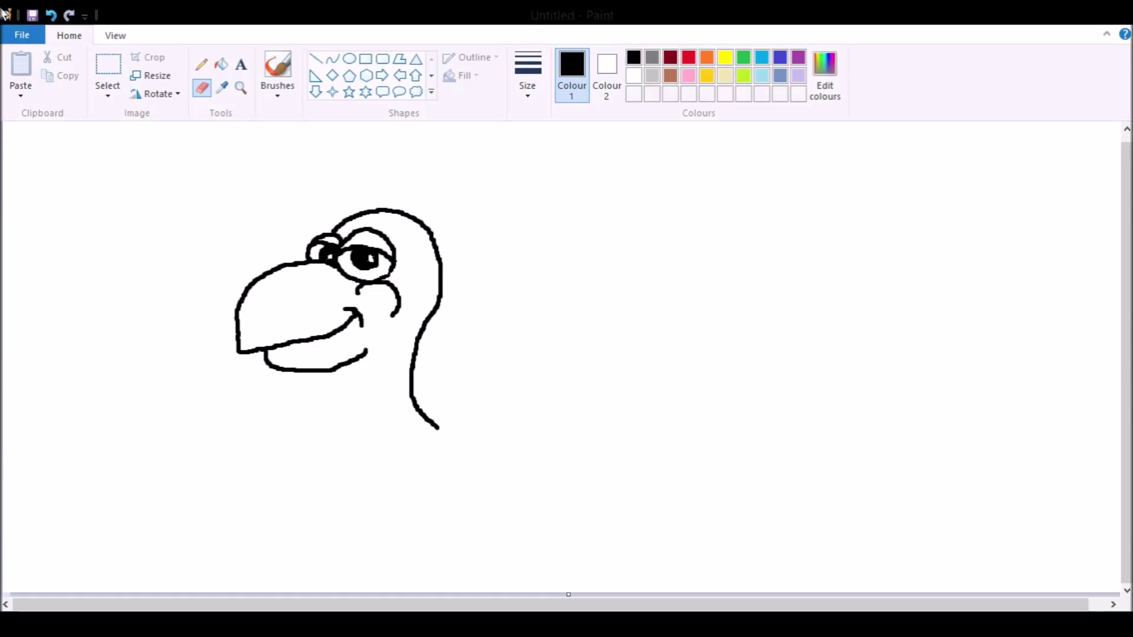
pyautogui.moveTo(299, 340); pyautogui.dragTo(312, 340)
pyautogui.moveTo(437, 428); pyautogui.dragTo(417, 406)
pyautogui.click(290, 63)
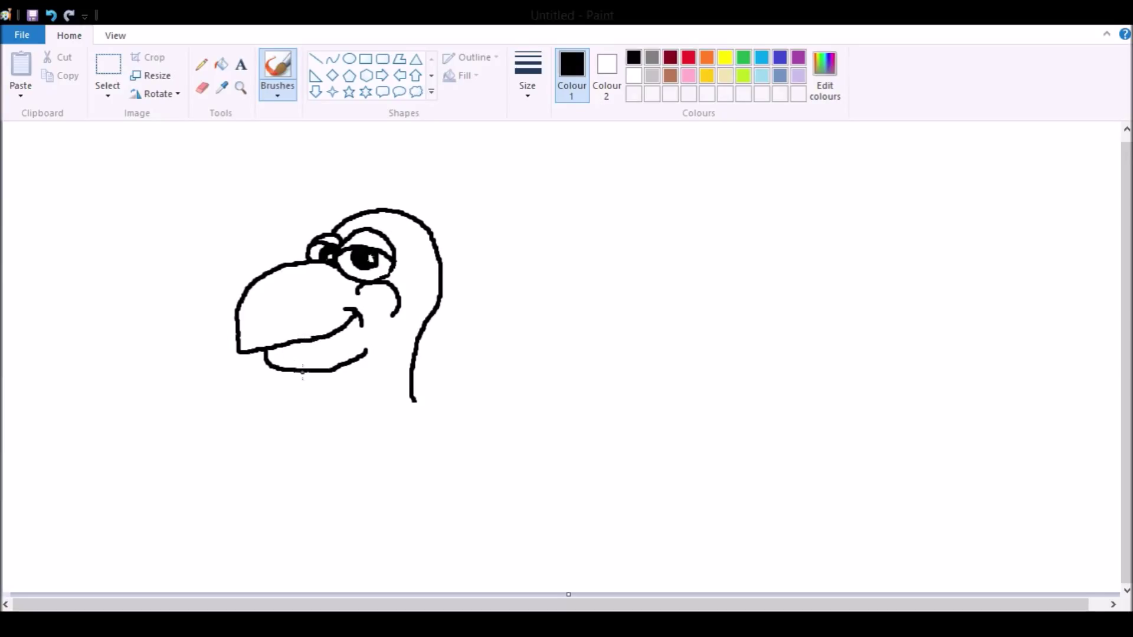
pyautogui.moveTo(413, 400); pyautogui.dragTo(432, 450)
# Step: Draw the front of the neck curving down into the chest and extend the jaw line back across the neck
pyautogui.moveTo(364, 352)
pyautogui.mouseDown()
pyautogui.moveTo(390, 341)
pyautogui.moveTo(358, 404)
pyautogui.moveTo(362, 430)
pyautogui.moveTo(394, 458)
pyautogui.moveTo(366, 429)
pyautogui.mouseUp()
pyautogui.click(202, 90)
pyautogui.hotkey('ctrl', '-')
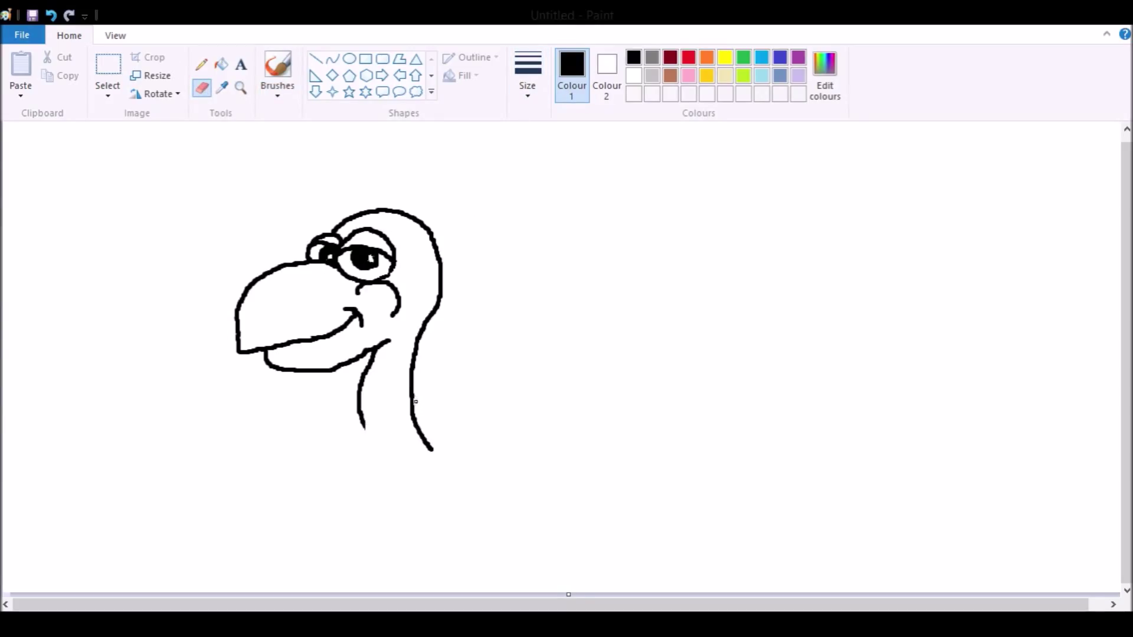
pyautogui.click(277, 70)
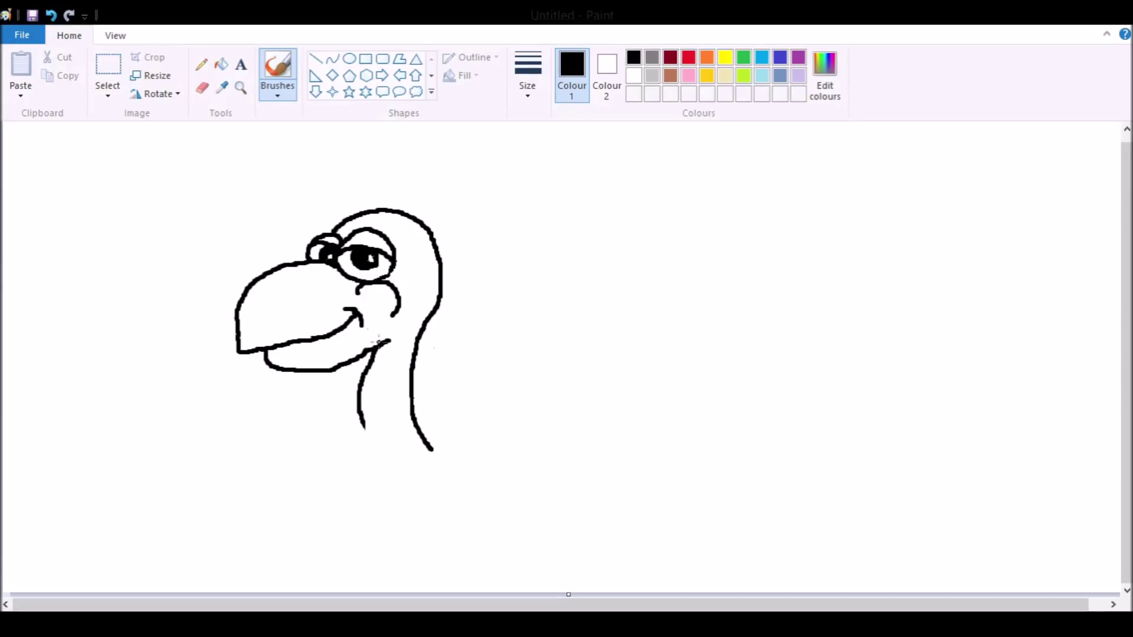
pyautogui.moveTo(386, 341); pyautogui.dragTo(397, 337)
pyautogui.click(203, 88)
pyautogui.moveTo(363, 426)
pyautogui.mouseDown()
pyautogui.moveTo(357, 409)
pyautogui.moveTo(378, 457)
pyautogui.moveTo(437, 486)
pyautogui.mouseUp()
pyautogui.click(277, 66)
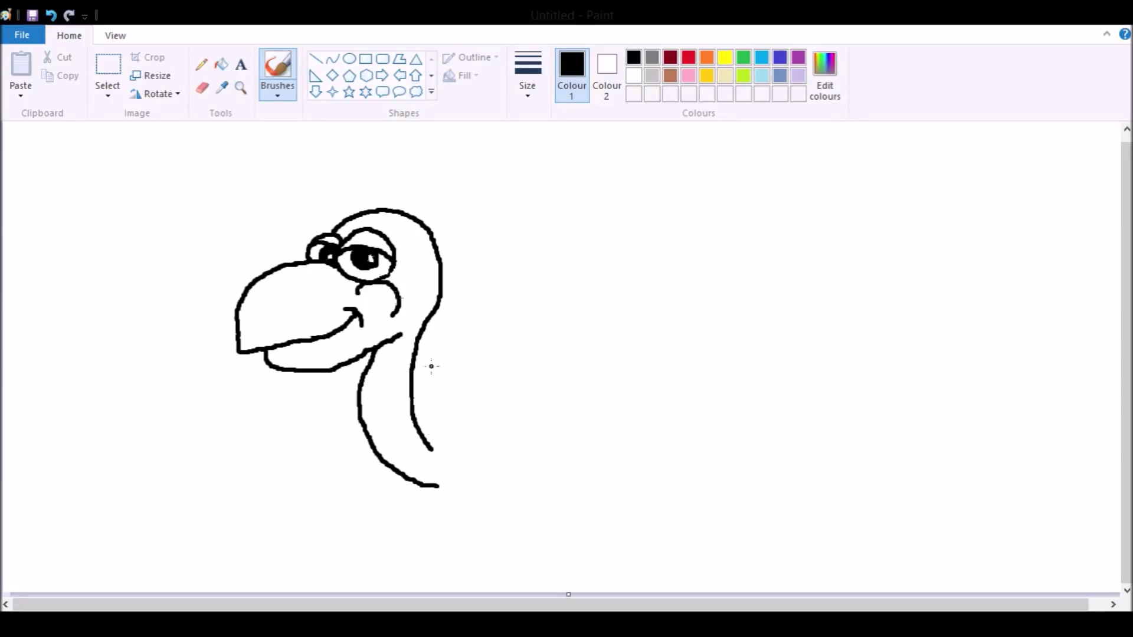
# Step: Erase the lower end of the back neck line and redraw it curving outward higher up
pyautogui.click(201, 87)
pyautogui.moveTo(428, 434); pyautogui.dragTo(425, 415)
pyautogui.click(278, 68)
pyautogui.moveTo(413, 406); pyautogui.dragTo(438, 435)
# Step: Draw the shell's wavy double-lined lower rim starting at the neck, and redraw the upper edge of its first dip
pyautogui.moveTo(412, 396)
pyautogui.mouseDown()
pyautogui.moveTo(434, 403)
pyautogui.moveTo(461, 485)
pyautogui.moveTo(489, 499)
pyautogui.moveTo(547, 458)
pyautogui.moveTo(572, 460)
pyautogui.moveTo(590, 484)
pyautogui.moveTo(614, 481)
pyautogui.moveTo(649, 442)
pyautogui.moveTo(701, 479)
pyautogui.moveTo(728, 477)
pyautogui.moveTo(647, 432)
pyautogui.moveTo(594, 465)
pyautogui.moveTo(565, 442)
pyautogui.moveTo(493, 475)
pyautogui.moveTo(468, 466)
pyautogui.moveTo(452, 396)
pyautogui.moveTo(413, 379)
pyautogui.mouseUp()
pyautogui.hotkey('ctrl', 'z')
pyautogui.click(202, 88)
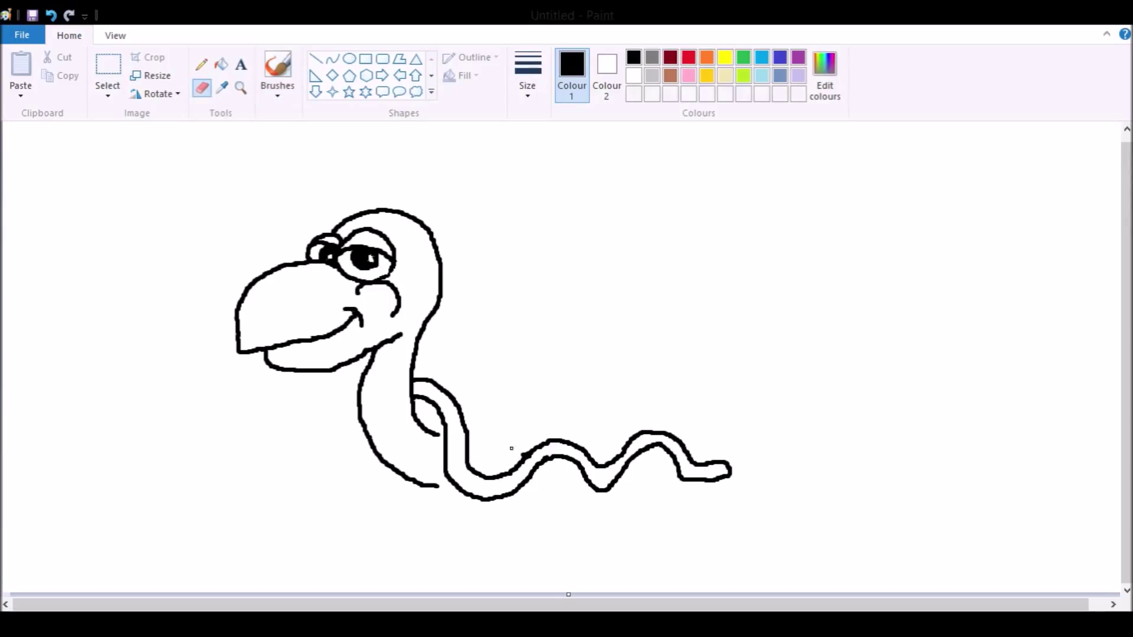
pyautogui.moveTo(521, 459)
pyautogui.mouseDown()
pyautogui.moveTo(496, 475)
pyautogui.moveTo(468, 464)
pyautogui.mouseUp()
pyautogui.click(278, 68)
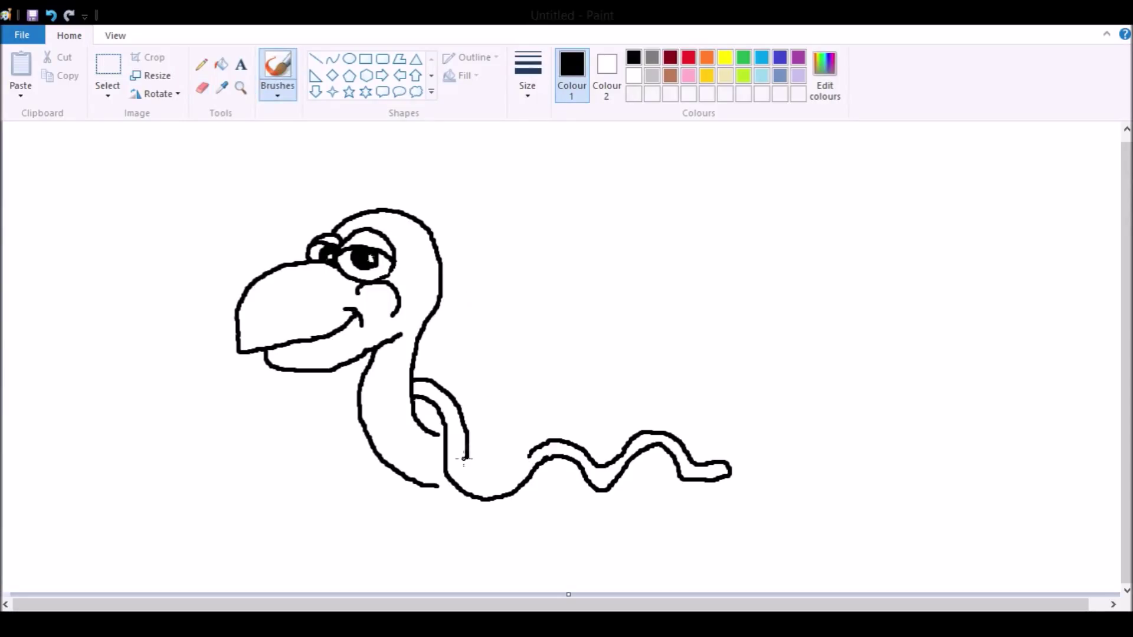
pyautogui.moveTo(467, 462)
pyautogui.mouseDown()
pyautogui.moveTo(487, 481)
pyautogui.moveTo(519, 475)
pyautogui.moveTo(528, 457)
pyautogui.mouseUp()
# Step: Draw the shell's scalloped rear outline up from the rim and close an elongated oval plate at the top
pyautogui.moveTo(720, 447)
pyautogui.mouseDown()
pyautogui.moveTo(667, 316)
pyautogui.moveTo(621, 301)
pyautogui.moveTo(614, 278)
pyautogui.moveTo(552, 271)
pyautogui.mouseUp()
pyautogui.hscroll(1, 562, 301)
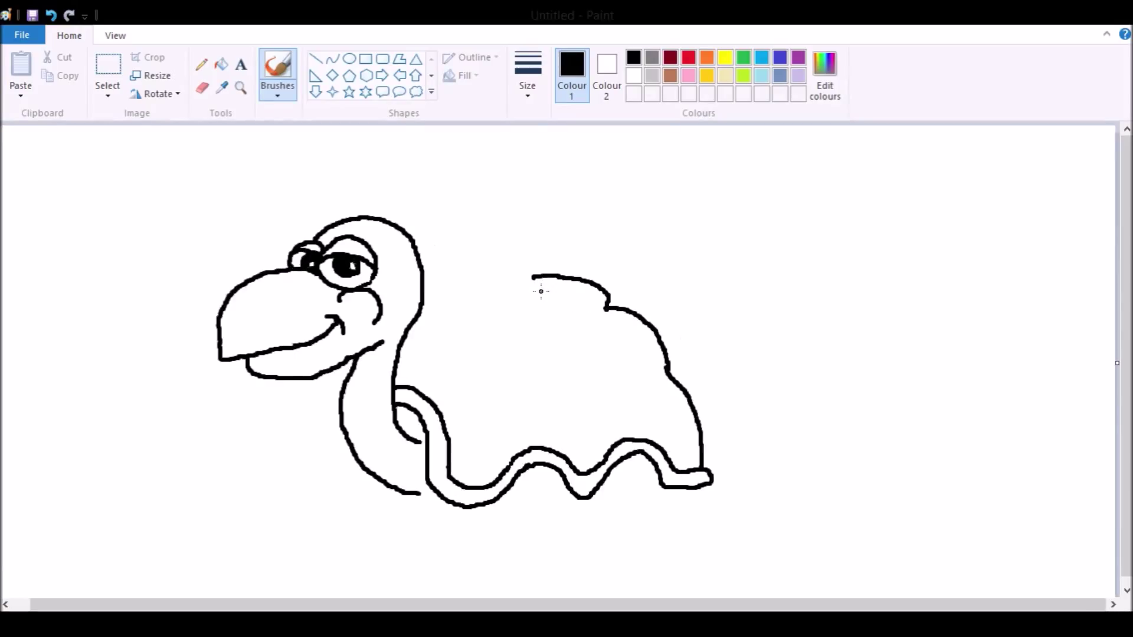
pyautogui.moveTo(536, 277)
pyautogui.mouseDown()
pyautogui.moveTo(505, 278)
pyautogui.moveTo(490, 309)
pyautogui.moveTo(534, 323)
pyautogui.moveTo(590, 319)
pyautogui.moveTo(604, 307)
pyautogui.moveTo(522, 316)
pyautogui.moveTo(587, 344)
pyautogui.moveTo(585, 314)
pyautogui.mouseUp()
pyautogui.click(202, 88)
pyautogui.click(277, 68)
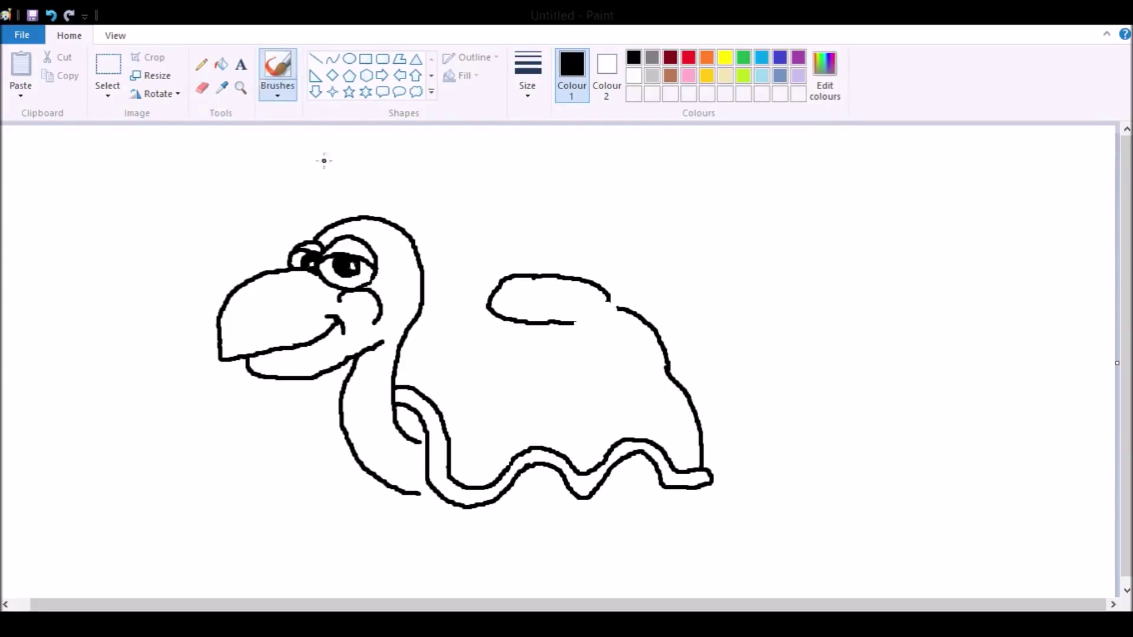
pyautogui.moveTo(572, 323); pyautogui.dragTo(619, 308)
# Step: Draw the shell's front outline from the top plate to the neck and join the chest lines to the shell rim
pyautogui.click(202, 88)
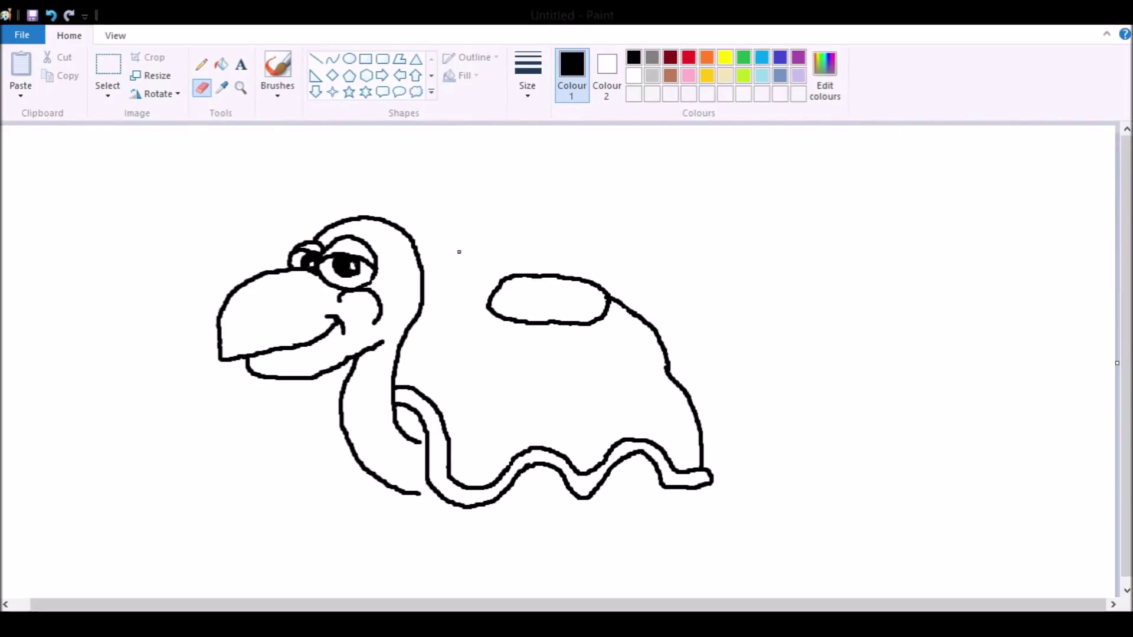
pyautogui.click(278, 68)
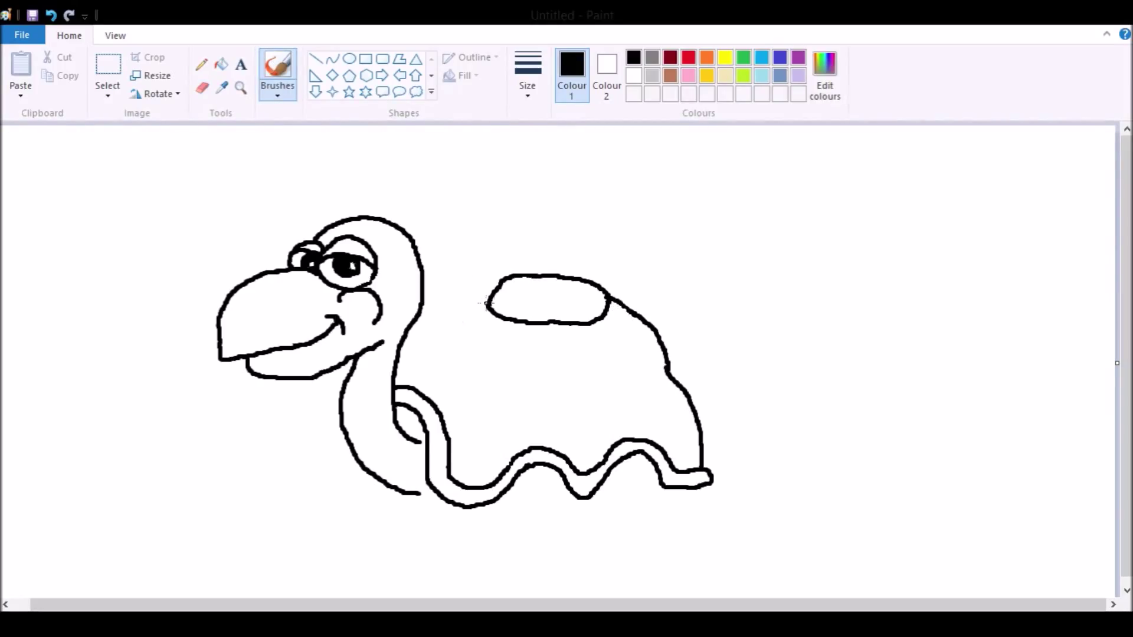
pyautogui.moveTo(490, 294); pyautogui.dragTo(412, 315)
pyautogui.moveTo(415, 440); pyautogui.dragTo(426, 443)
pyautogui.moveTo(416, 493); pyautogui.dragTo(432, 490)
# Step: Draw the upper row of angular shell plates below the top oval and dividing lines down to the rear rim
pyautogui.moveTo(665, 371)
pyautogui.mouseDown()
pyautogui.moveTo(641, 394)
pyautogui.moveTo(615, 380)
pyautogui.moveTo(593, 336)
pyautogui.moveTo(551, 325)
pyautogui.moveTo(532, 364)
pyautogui.mouseUp()
pyautogui.moveTo(608, 376)
pyautogui.mouseDown()
pyautogui.moveTo(570, 402)
pyautogui.moveTo(576, 393)
pyautogui.moveTo(528, 363)
pyautogui.moveTo(470, 354)
pyautogui.moveTo(469, 314)
pyautogui.moveTo(490, 297)
pyautogui.moveTo(429, 317)
pyautogui.mouseUp()
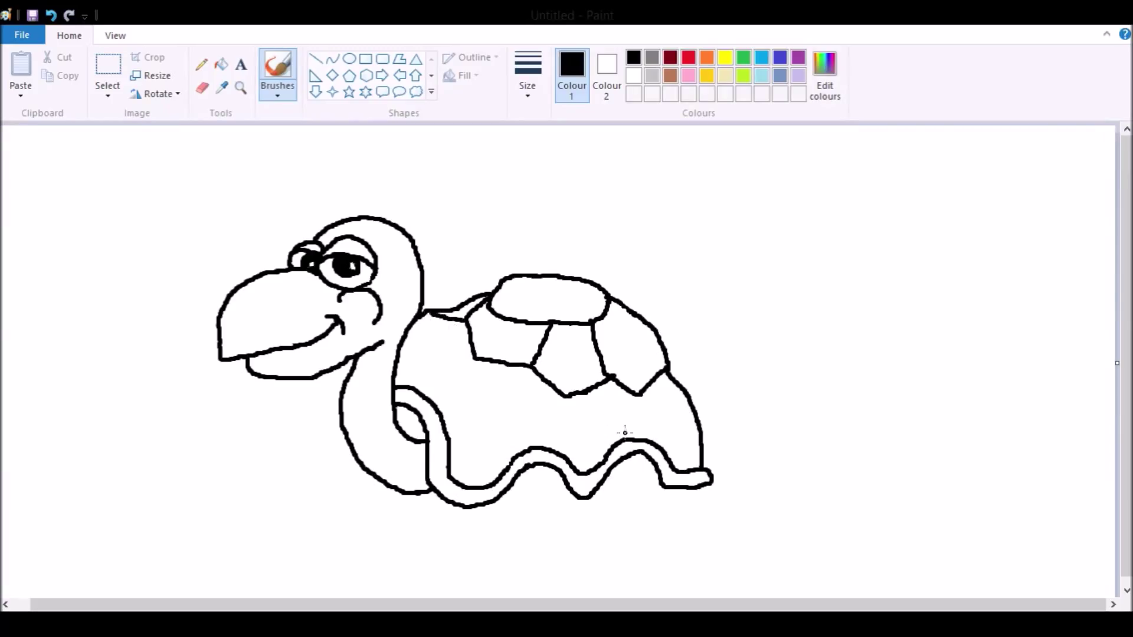
pyautogui.moveTo(637, 394); pyautogui.dragTo(629, 439)
pyautogui.moveTo(563, 396)
pyautogui.mouseDown()
pyautogui.moveTo(584, 459)
pyautogui.moveTo(591, 451)
pyautogui.moveTo(580, 450)
pyautogui.moveTo(614, 454)
pyautogui.moveTo(567, 461)
pyautogui.mouseUp()
pyautogui.moveTo(561, 402); pyautogui.dragTo(531, 426)
pyautogui.click(51, 15)
# Step: Draw the middle and lower rows of angular shell plates, with dividing lines running down to the wavy rim
pyautogui.moveTo(475, 354); pyautogui.dragTo(474, 416)
pyautogui.moveTo(529, 373)
pyautogui.mouseDown()
pyautogui.moveTo(520, 428)
pyautogui.moveTo(499, 430)
pyautogui.moveTo(468, 416)
pyautogui.mouseUp()
pyautogui.moveTo(470, 359); pyautogui.dragTo(437, 387)
pyautogui.moveTo(433, 314)
pyautogui.mouseDown()
pyautogui.moveTo(400, 355)
pyautogui.moveTo(435, 384)
pyautogui.moveTo(440, 407)
pyautogui.mouseUp()
pyautogui.moveTo(471, 416); pyautogui.dragTo(443, 421)
pyautogui.moveTo(517, 430)
pyautogui.mouseDown()
pyautogui.moveTo(533, 451)
pyautogui.moveTo(589, 455)
pyautogui.moveTo(504, 433)
pyautogui.moveTo(479, 482)
pyautogui.mouseUp()
pyautogui.moveTo(467, 421); pyautogui.dragTo(460, 484)
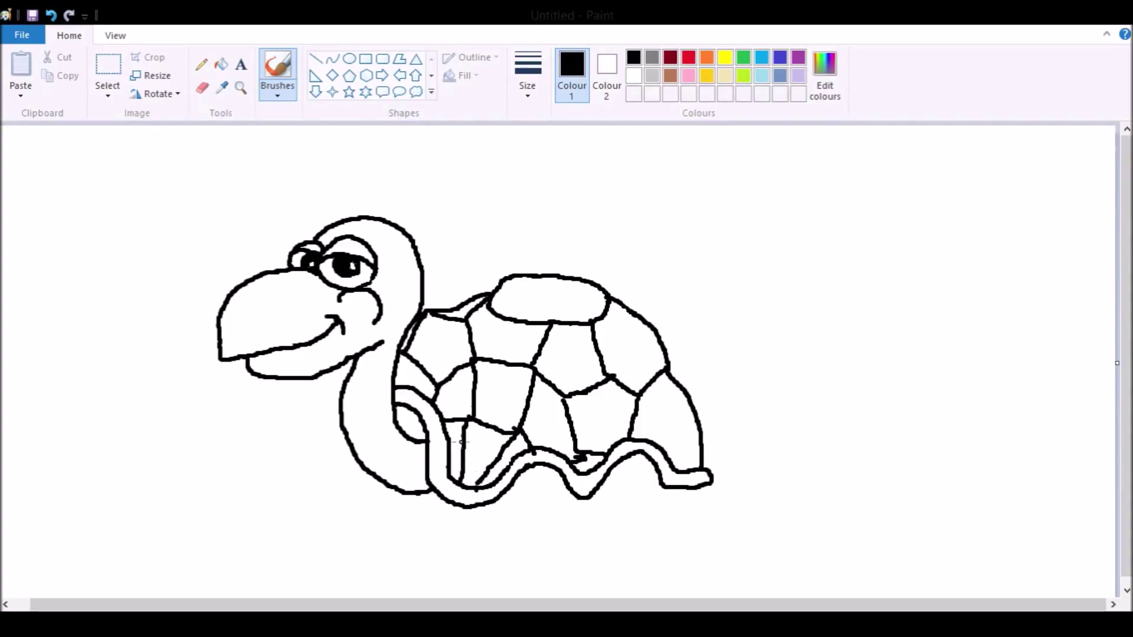
# Step: Erase the stray marks above the rim's middle dip and touch up the plate lines that meet the rim
pyautogui.click(203, 88)
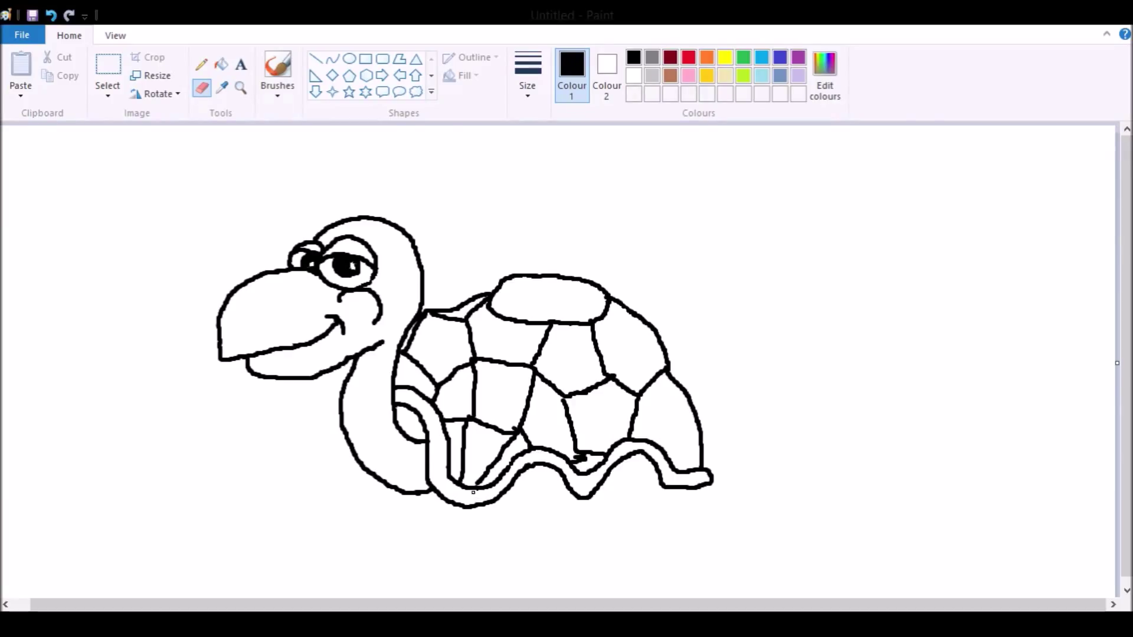
pyautogui.click(277, 66)
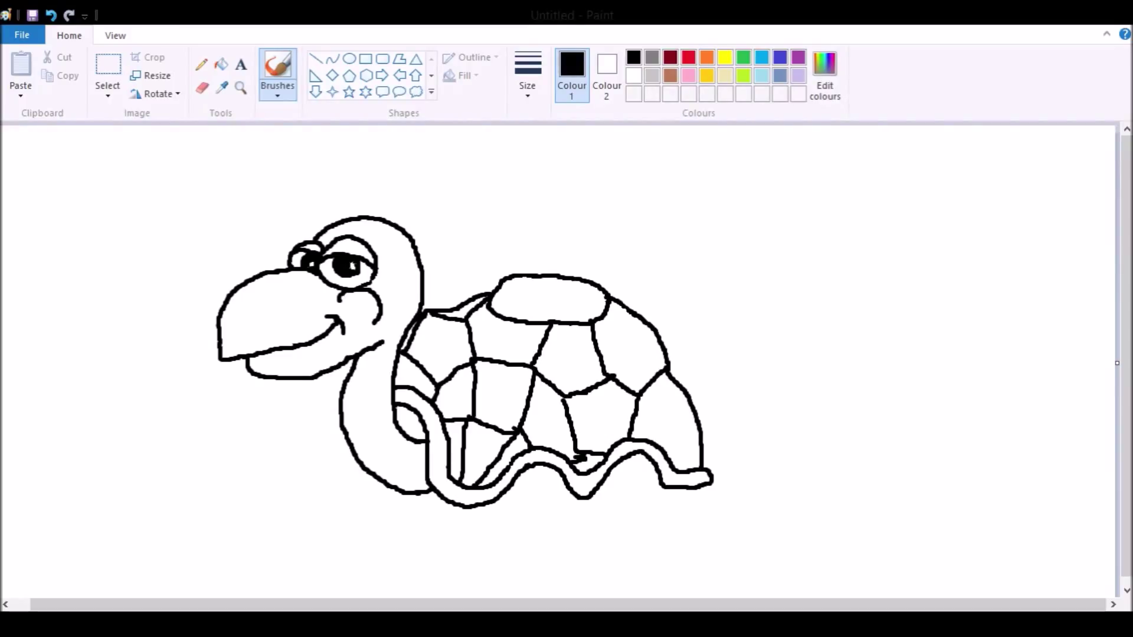
pyautogui.click(202, 88)
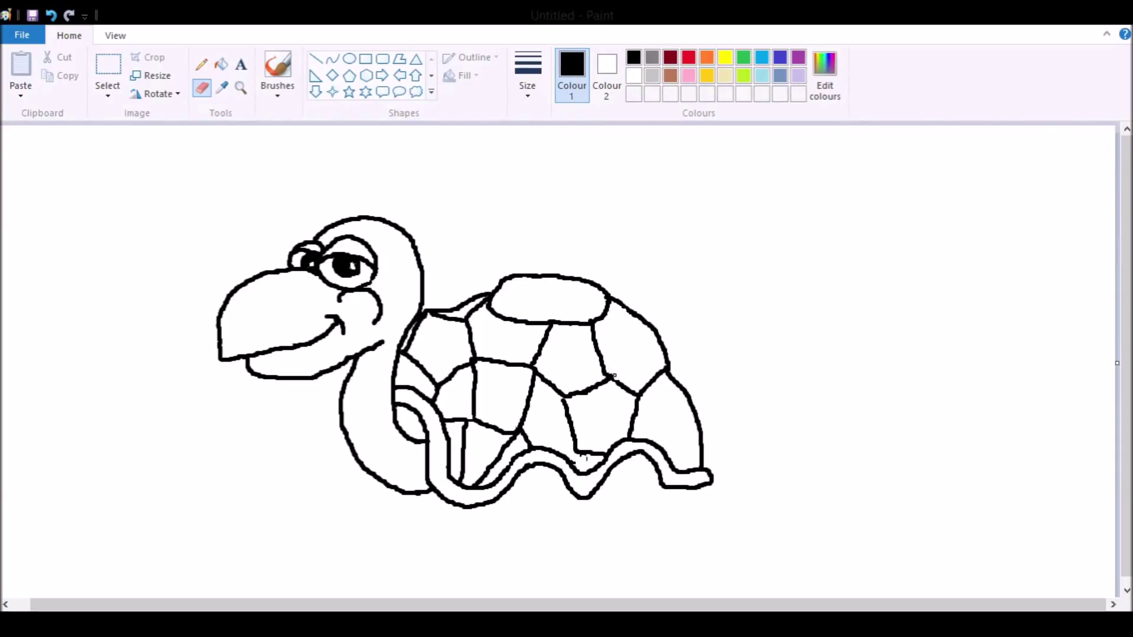
pyautogui.click(277, 66)
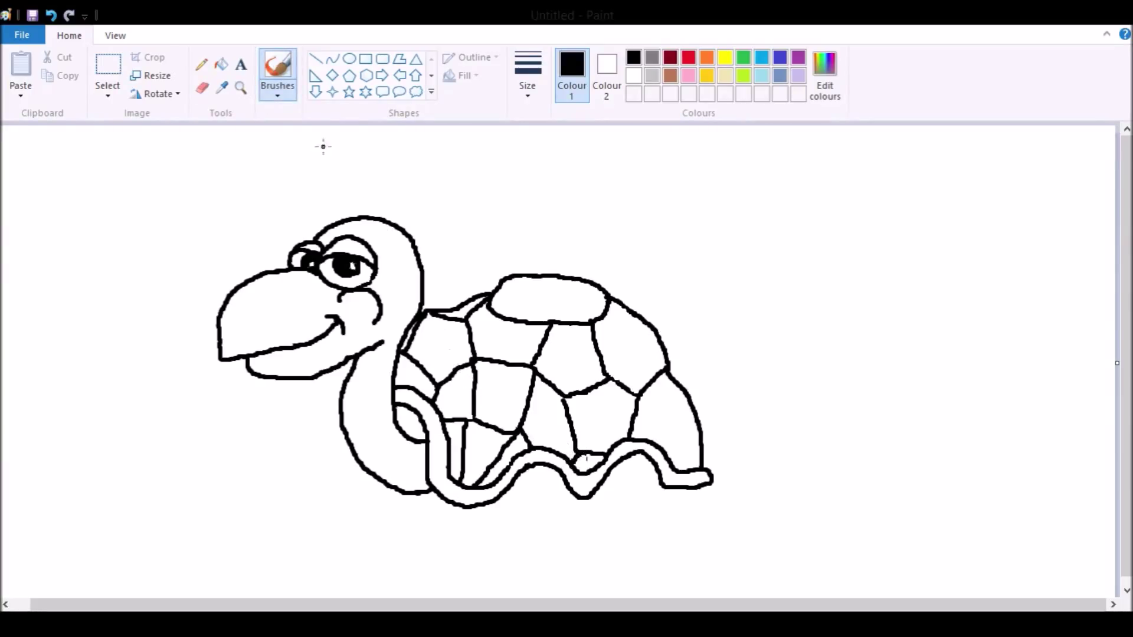
pyautogui.click(203, 87)
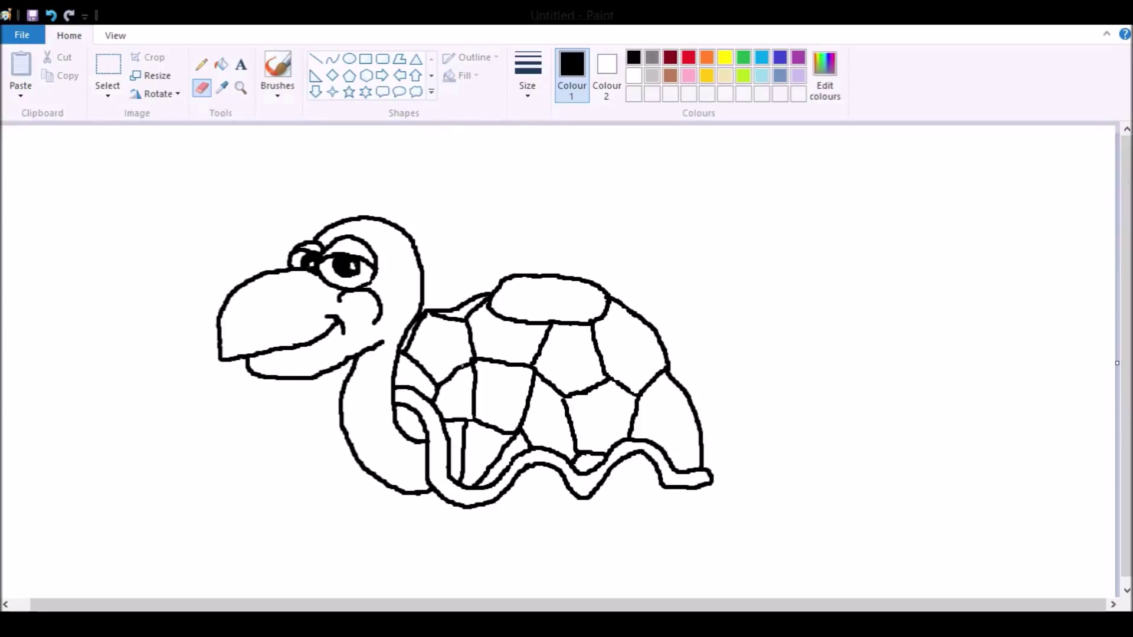
pyautogui.click(277, 66)
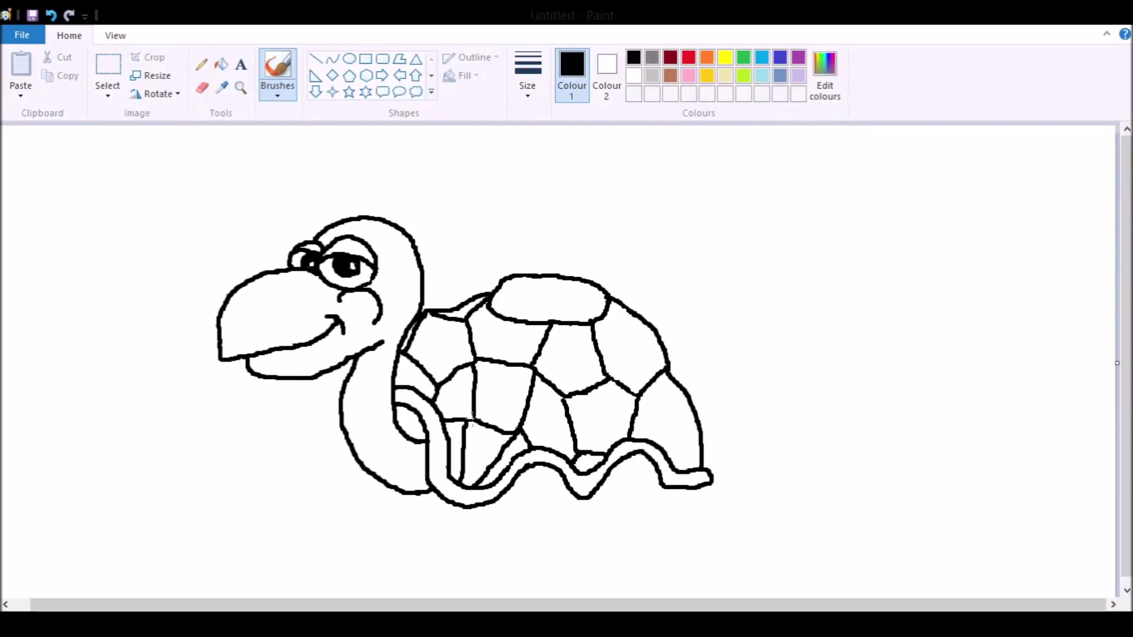
# Step: Erase the shell's sagging front upper outline and redraw it as a smooth arc from the top oval to the neck
pyautogui.click(203, 88)
pyautogui.moveTo(444, 310); pyautogui.dragTo(462, 305)
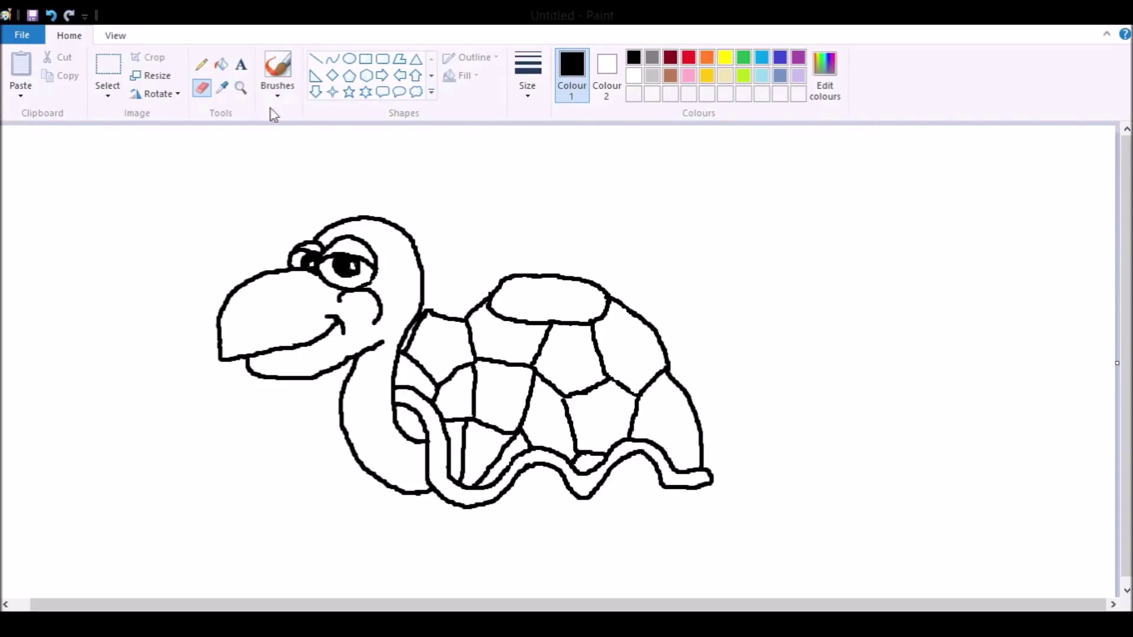
pyautogui.click(277, 71)
pyautogui.moveTo(485, 286); pyautogui.dragTo(432, 310)
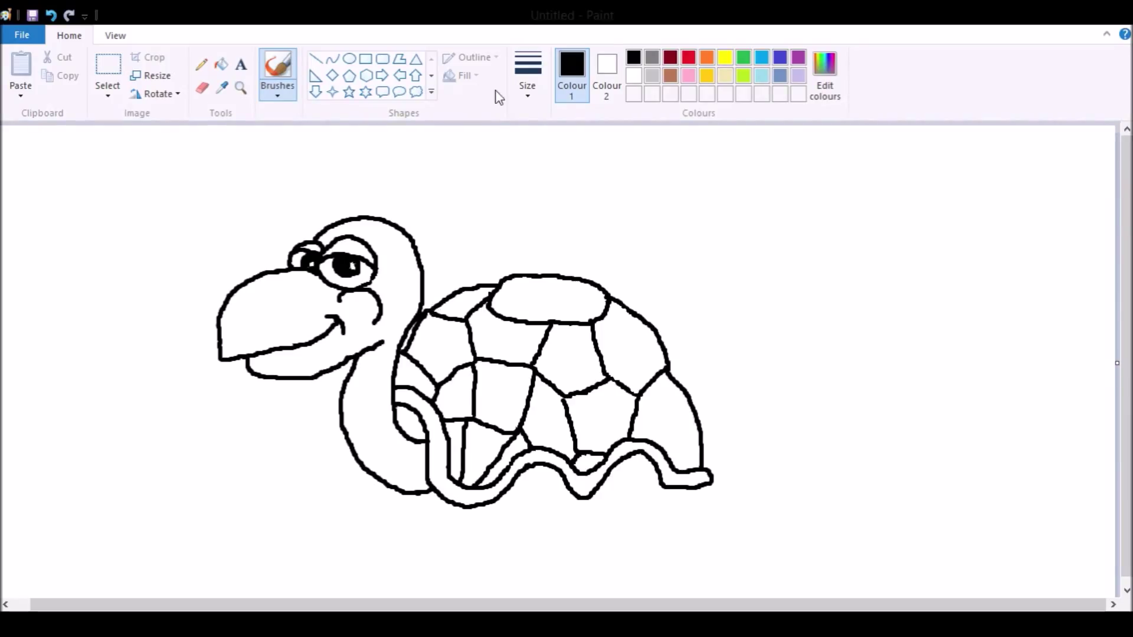
# Step: Select the whole drawing and move it up to make room below for the legs
pyautogui.click(108, 65)
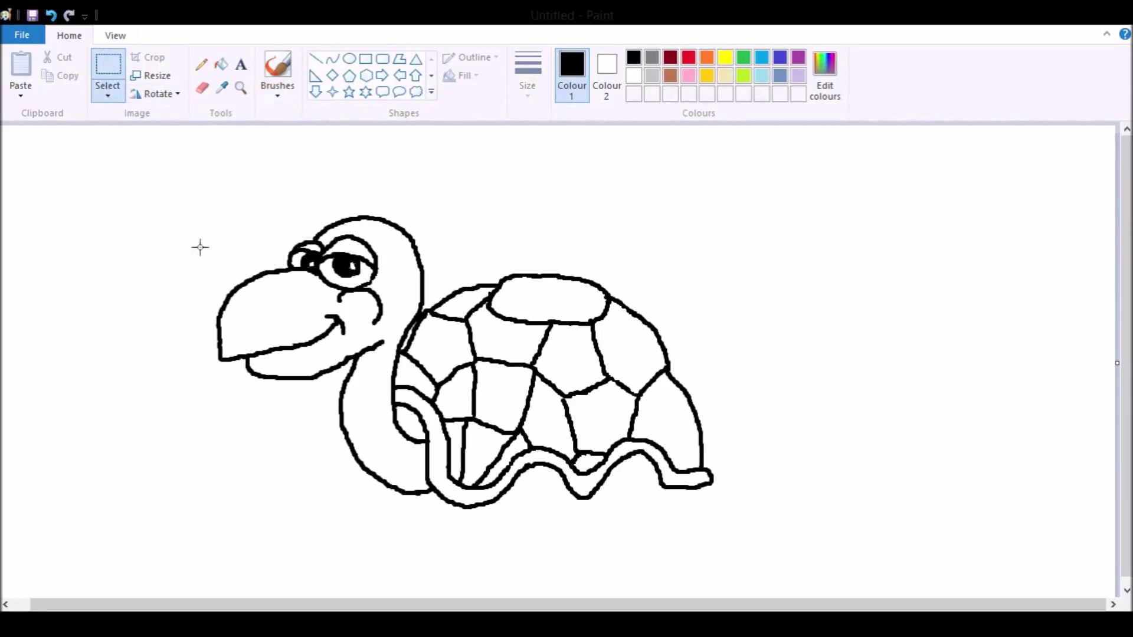
pyautogui.moveTo(203, 159); pyautogui.dragTo(344, 473)
pyautogui.hotkey('ctrl', 'a')
pyautogui.moveTo(582, 437); pyautogui.dragTo(587, 402)
pyautogui.click(848, 398)
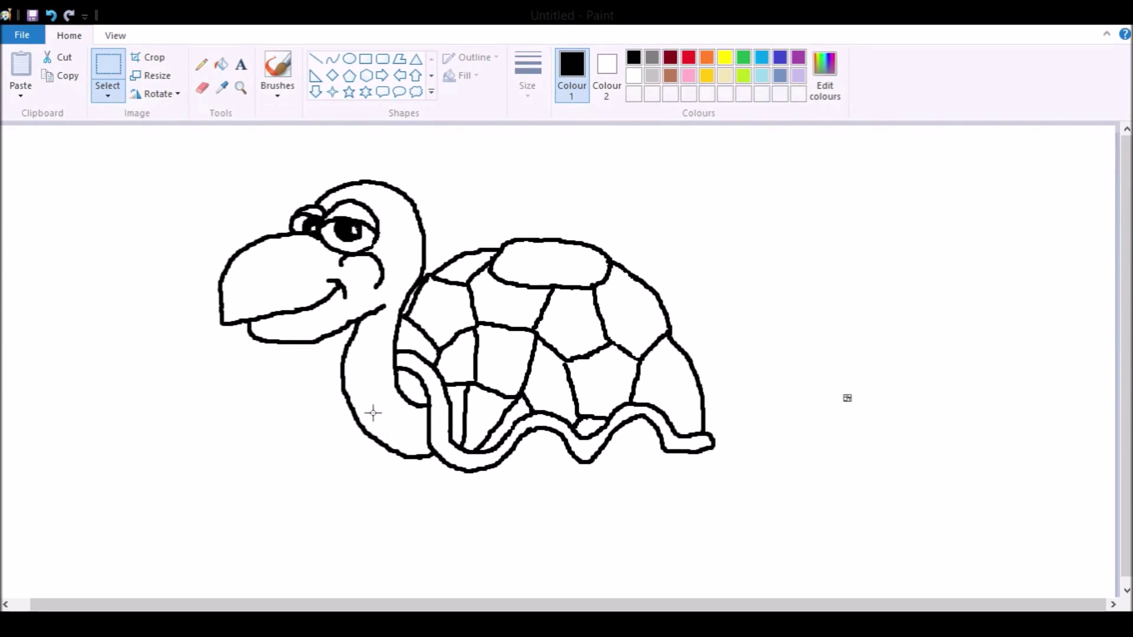
# Step: Draw the two near legs with flared feet below the shell rim's arches, the front one slightly overlapping the rear one
pyautogui.click(277, 70)
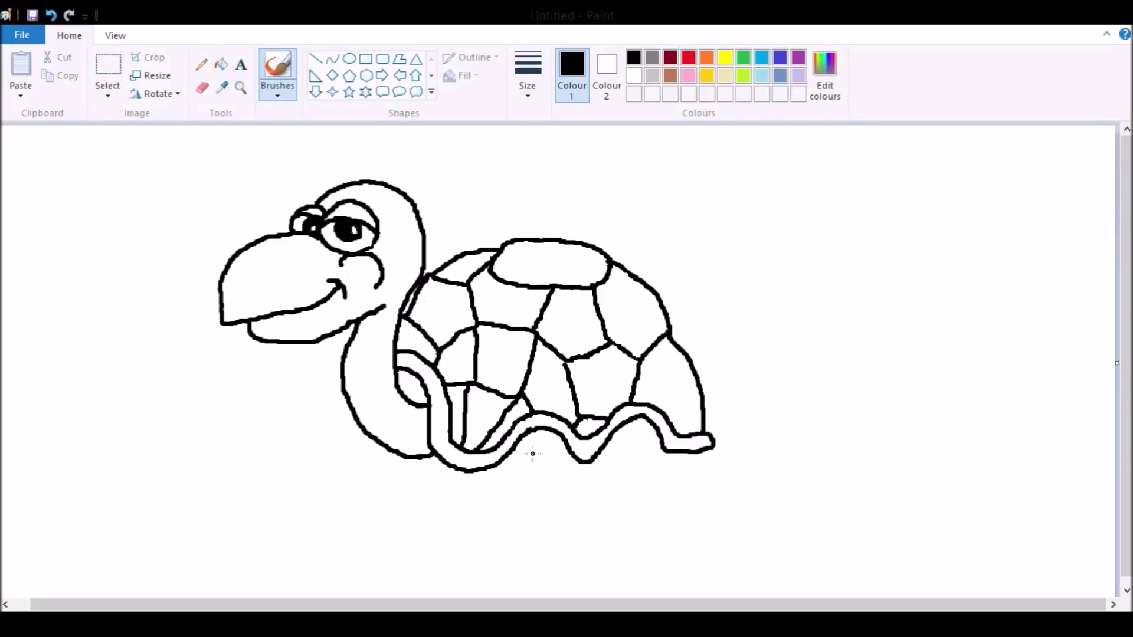
pyautogui.moveTo(503, 456); pyautogui.dragTo(519, 485)
pyautogui.moveTo(572, 456)
pyautogui.mouseDown()
pyautogui.moveTo(568, 487)
pyautogui.moveTo(596, 528)
pyautogui.moveTo(570, 545)
pyautogui.moveTo(499, 536)
pyautogui.moveTo(499, 504)
pyautogui.moveTo(527, 472)
pyautogui.mouseUp()
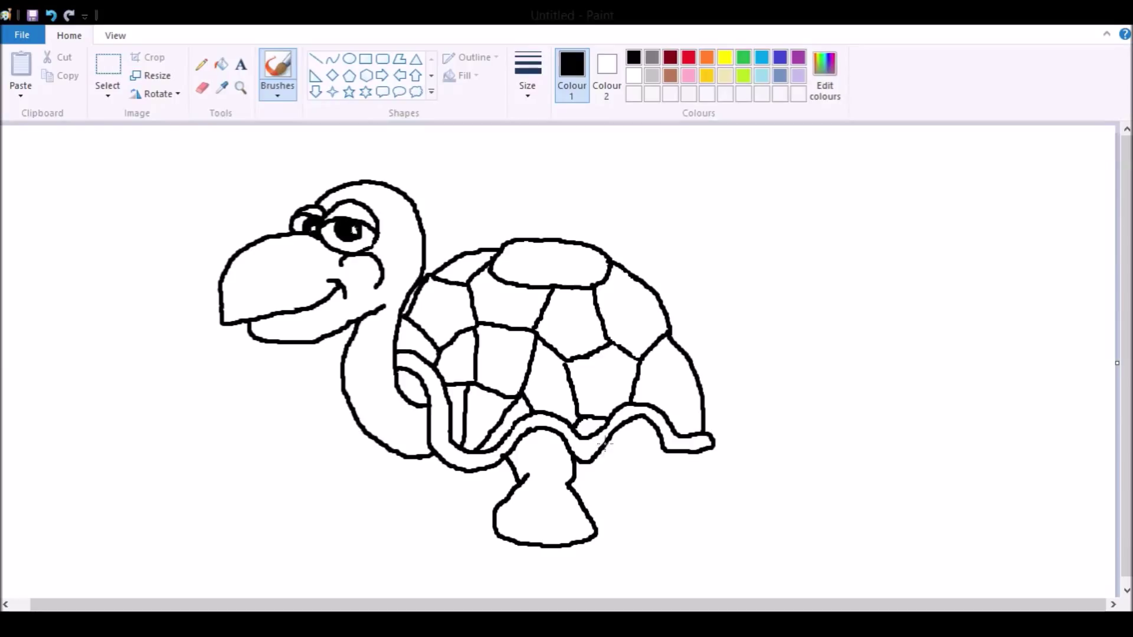
pyautogui.moveTo(607, 451)
pyautogui.mouseDown()
pyautogui.moveTo(603, 494)
pyautogui.moveTo(587, 511)
pyautogui.mouseUp()
pyautogui.moveTo(659, 442)
pyautogui.mouseDown()
pyautogui.moveTo(646, 490)
pyautogui.moveTo(663, 519)
pyautogui.moveTo(643, 535)
pyautogui.moveTo(615, 534)
pyautogui.moveTo(589, 527)
pyautogui.moveTo(590, 510)
pyautogui.mouseUp()
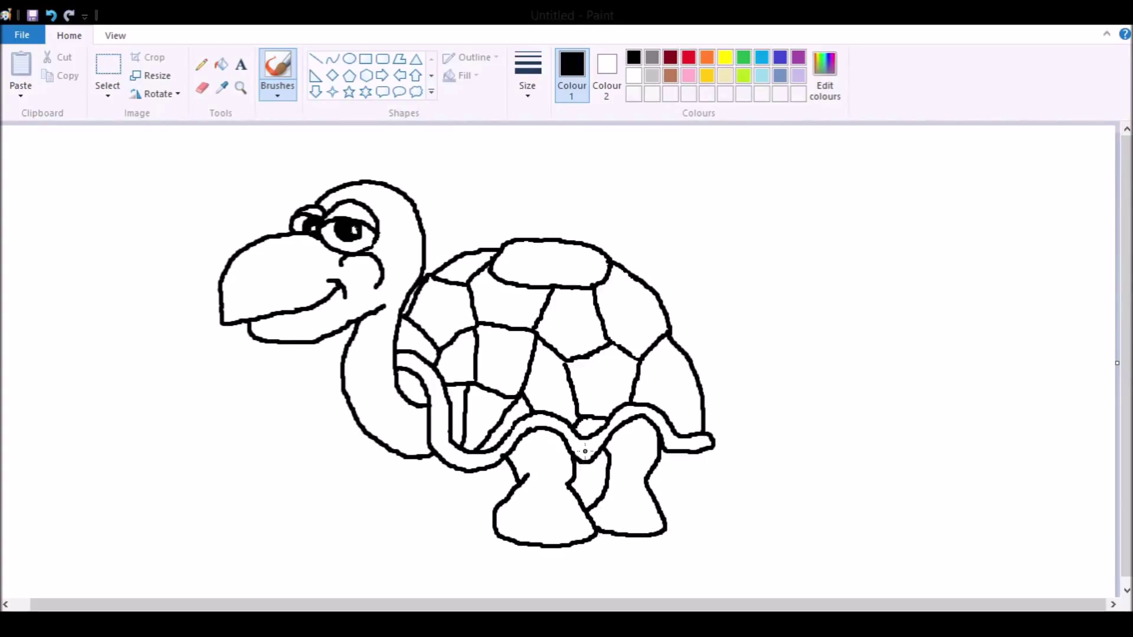
# Step: Draw the underbelly outline from the shell's rear tip behind the legs and around to the neck's front
pyautogui.moveTo(706, 448)
pyautogui.mouseDown()
pyautogui.moveTo(701, 467)
pyautogui.moveTo(575, 473)
pyautogui.mouseUp()
pyautogui.moveTo(516, 479)
pyautogui.mouseDown()
pyautogui.moveTo(450, 486)
pyautogui.moveTo(378, 463)
pyautogui.mouseUp()
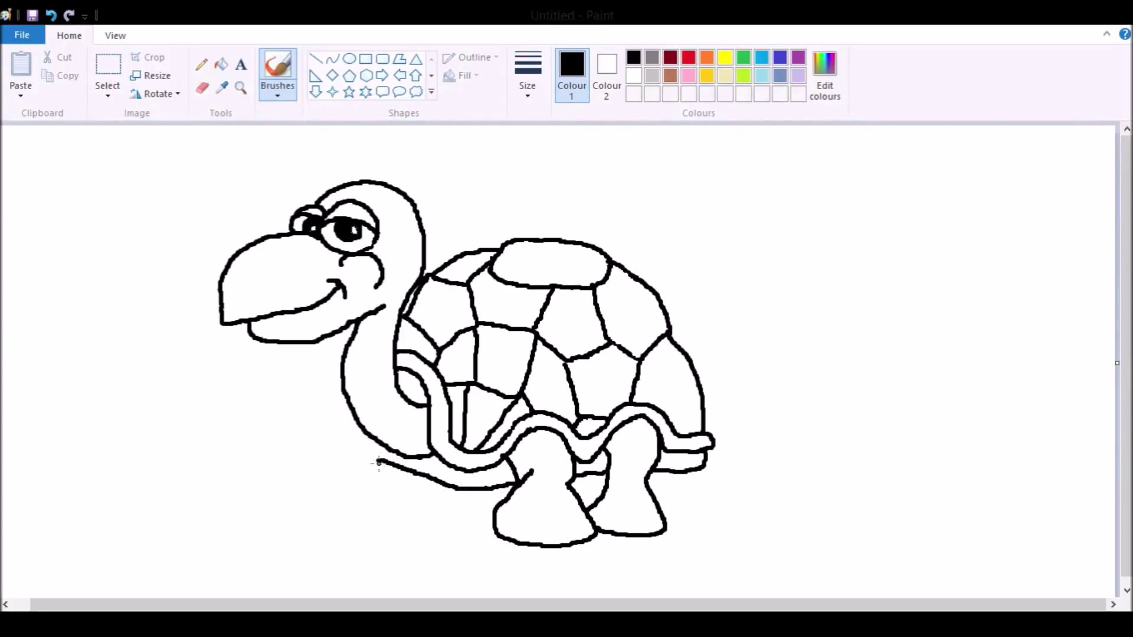
pyautogui.moveTo(349, 407)
pyautogui.mouseDown()
pyautogui.moveTo(339, 433)
pyautogui.moveTo(378, 462)
pyautogui.mouseUp()
# Step: Erase and redraw the underbelly's front edge below the neck, and draw the far front leg beneath it
pyautogui.click(202, 89)
pyautogui.moveTo(385, 464); pyautogui.dragTo(380, 456)
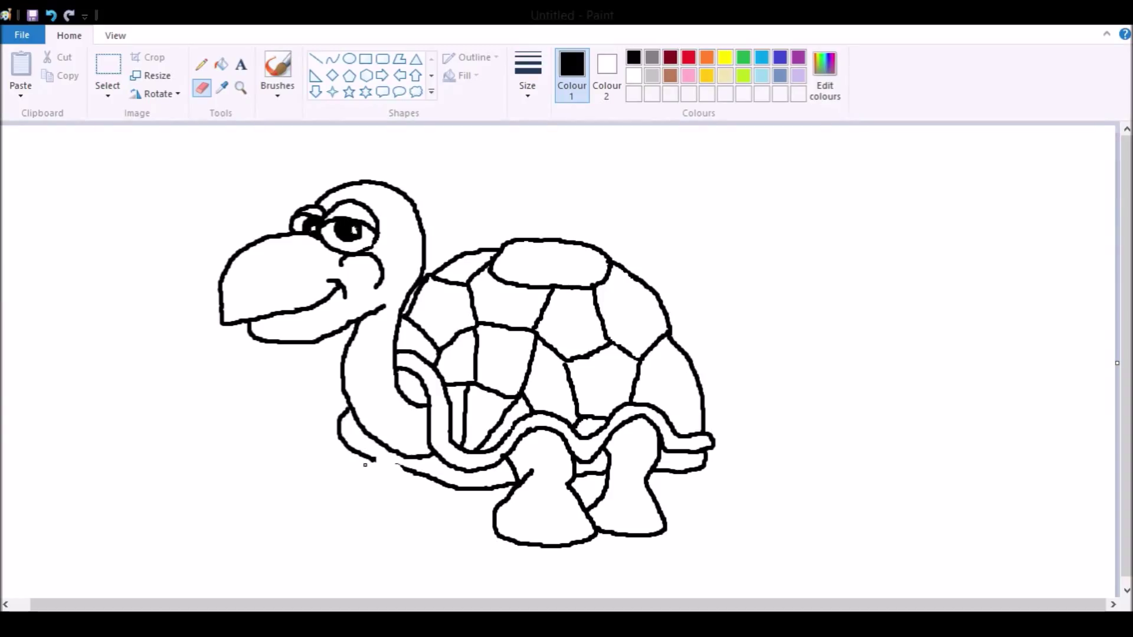
pyautogui.moveTo(398, 467); pyautogui.dragTo(458, 489)
pyautogui.click(278, 68)
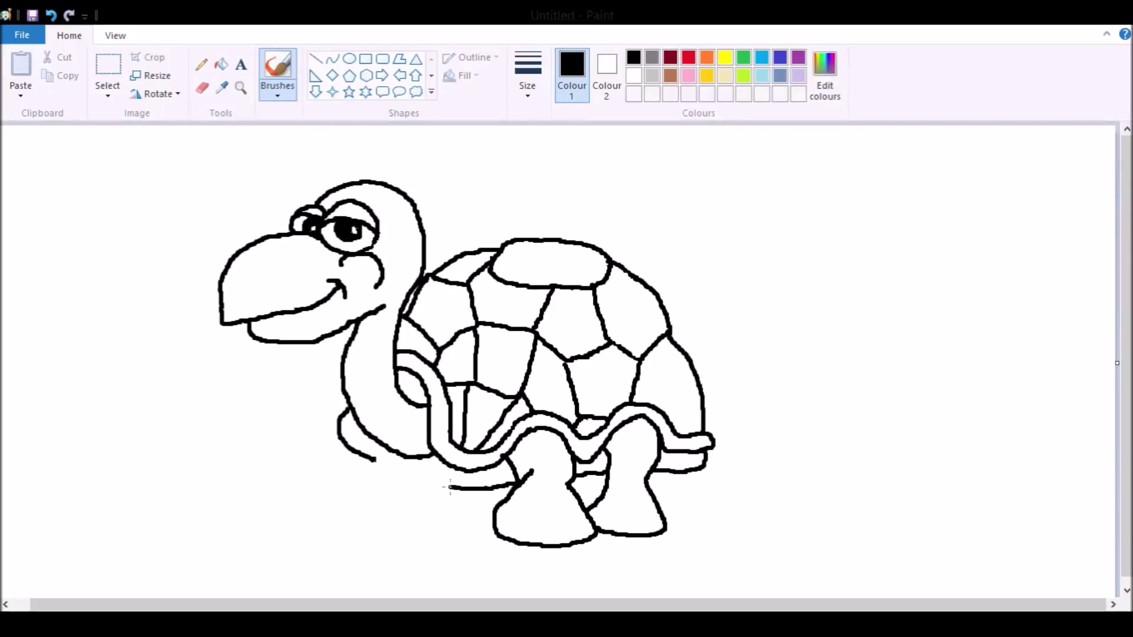
pyautogui.moveTo(450, 487)
pyautogui.mouseDown()
pyautogui.moveTo(372, 462)
pyautogui.moveTo(401, 466)
pyautogui.mouseUp()
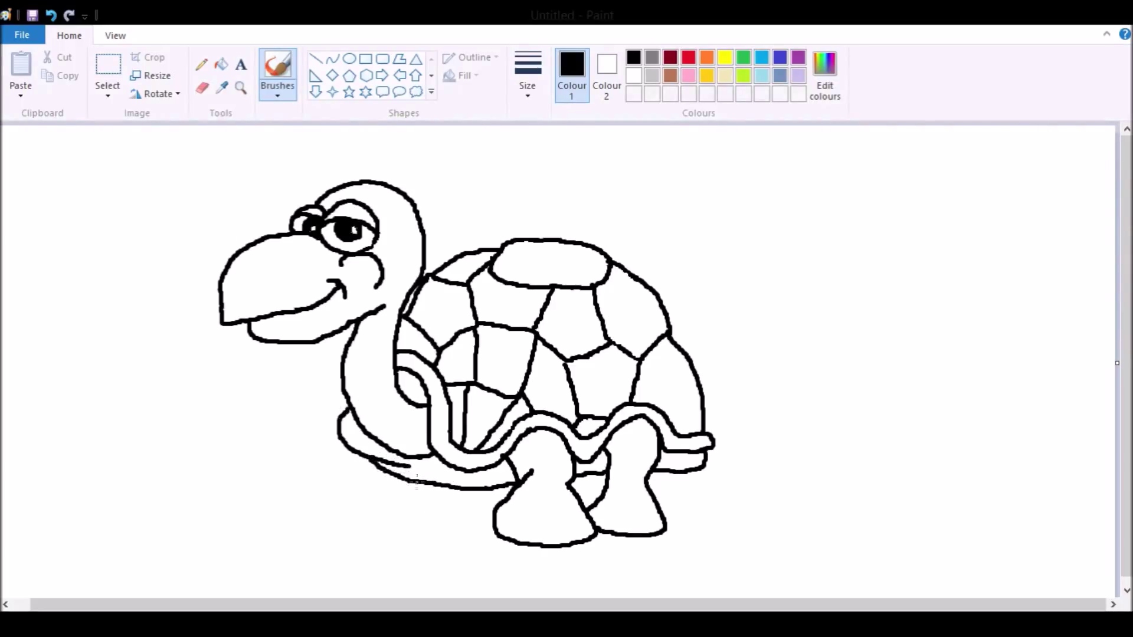
pyautogui.moveTo(417, 498)
pyautogui.mouseDown()
pyautogui.moveTo(427, 538)
pyautogui.moveTo(365, 539)
pyautogui.moveTo(352, 517)
pyautogui.moveTo(381, 471)
pyautogui.mouseUp()
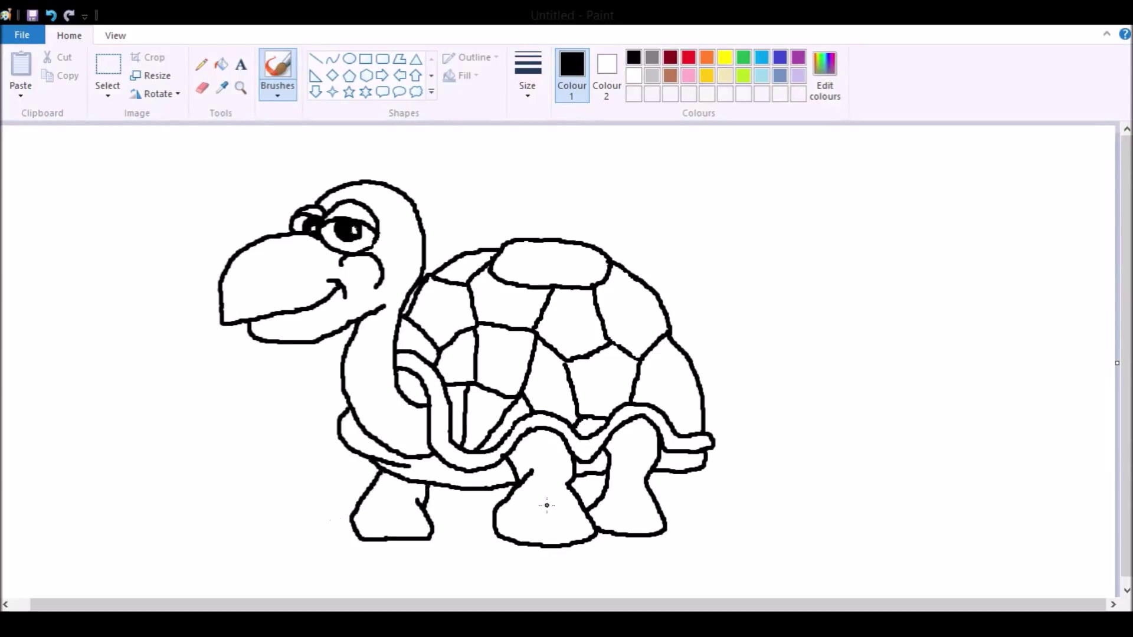
# Step: Add knee wrinkles to the two near legs and rounded toenails to all three feet
pyautogui.moveTo(551, 470); pyautogui.dragTo(543, 479)
pyautogui.moveTo(651, 461)
pyautogui.mouseDown()
pyautogui.moveTo(636, 459)
pyautogui.moveTo(630, 473)
pyautogui.mouseUp()
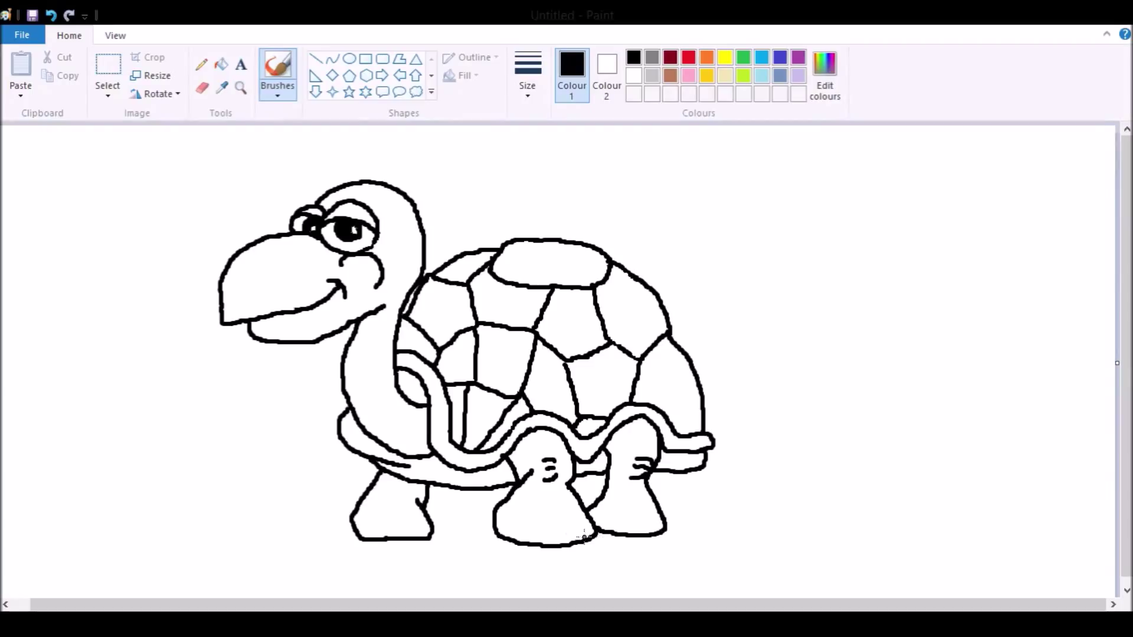
pyautogui.moveTo(650, 512)
pyautogui.mouseDown()
pyautogui.moveTo(628, 509)
pyautogui.moveTo(616, 531)
pyautogui.moveTo(616, 508)
pyautogui.moveTo(601, 513)
pyautogui.moveTo(597, 537)
pyautogui.moveTo(572, 515)
pyautogui.moveTo(574, 536)
pyautogui.moveTo(556, 519)
pyautogui.moveTo(532, 543)
pyautogui.mouseUp()
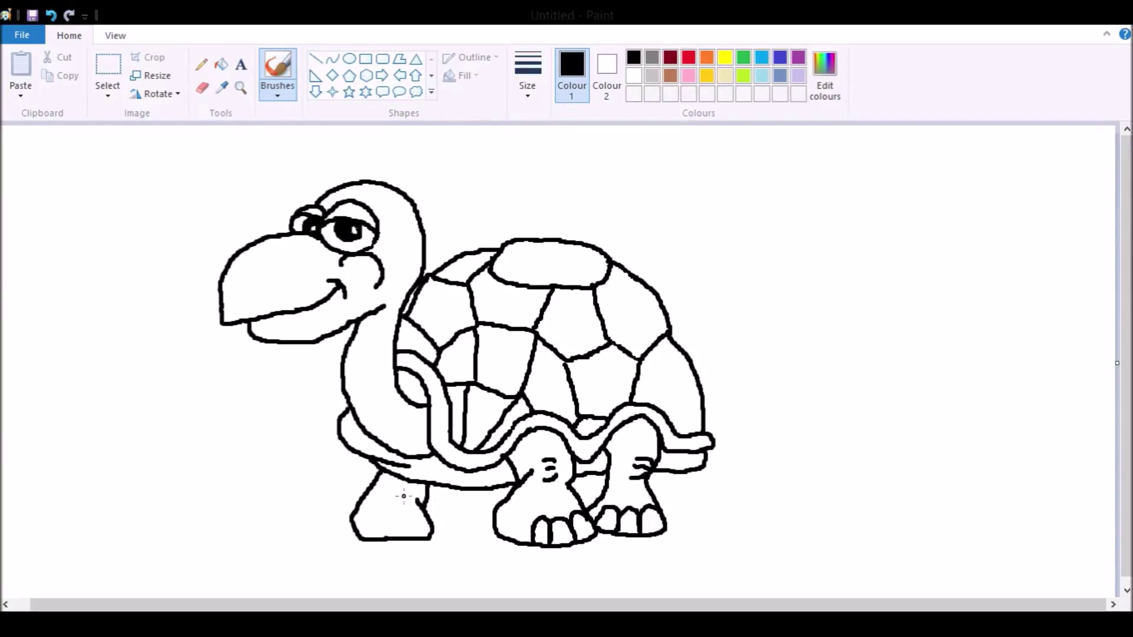
pyautogui.moveTo(369, 513); pyautogui.dragTo(383, 536)
# Step: Erase the shell's front arc beside the top oval and redraw it to meet the oval's upper edge
pyautogui.click(202, 88)
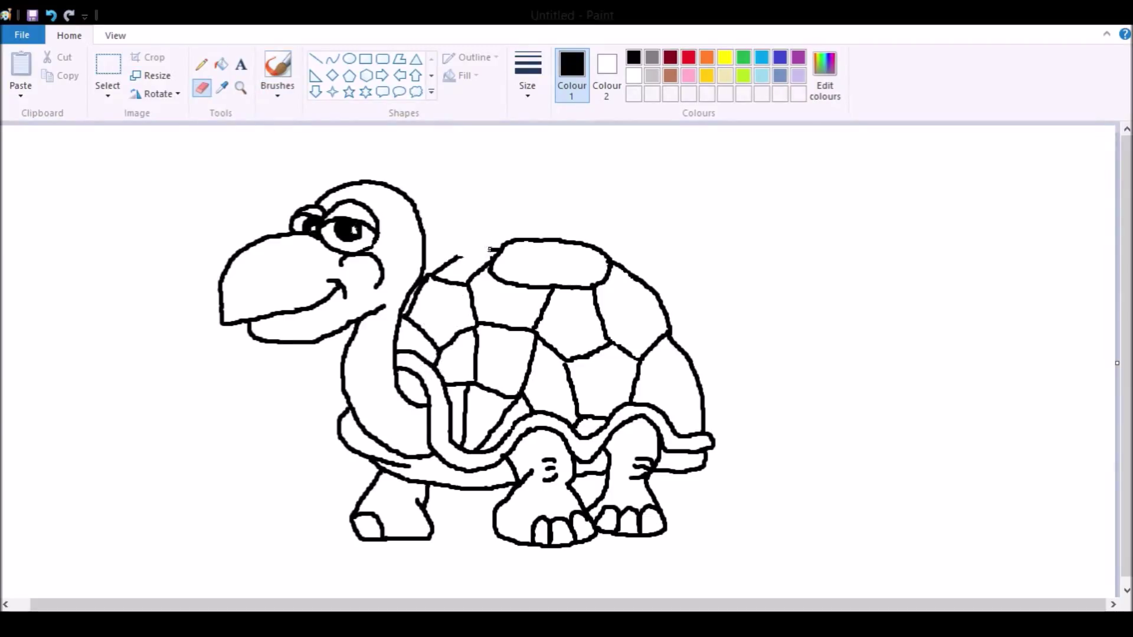
pyautogui.click(277, 74)
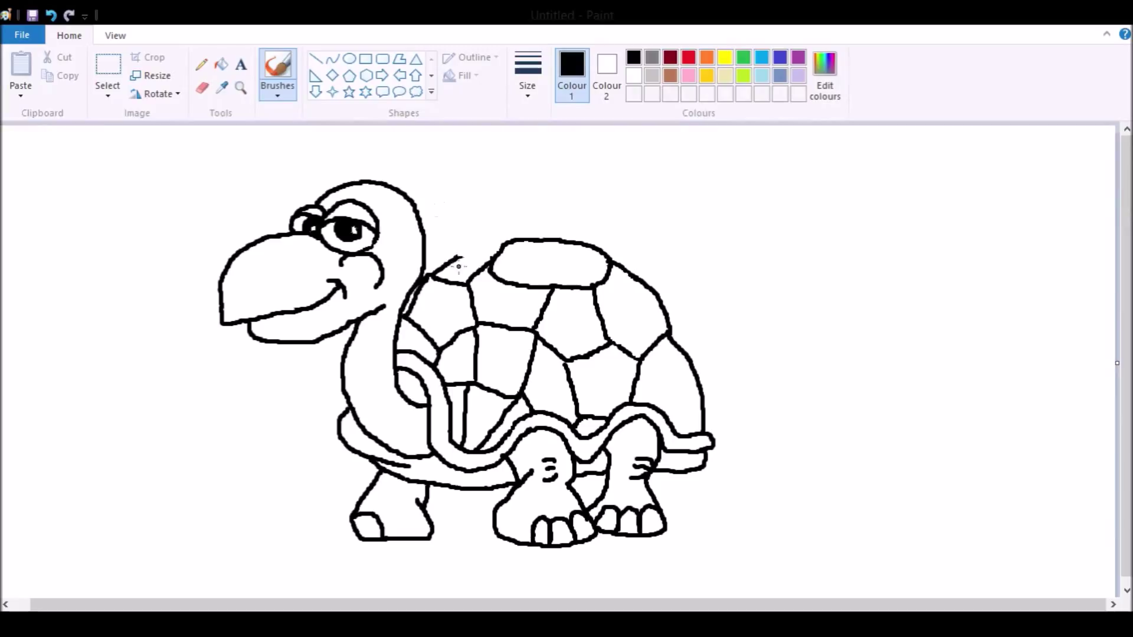
pyautogui.moveTo(492, 243); pyautogui.dragTo(506, 239)
pyautogui.scroll(-2, 340, 180)
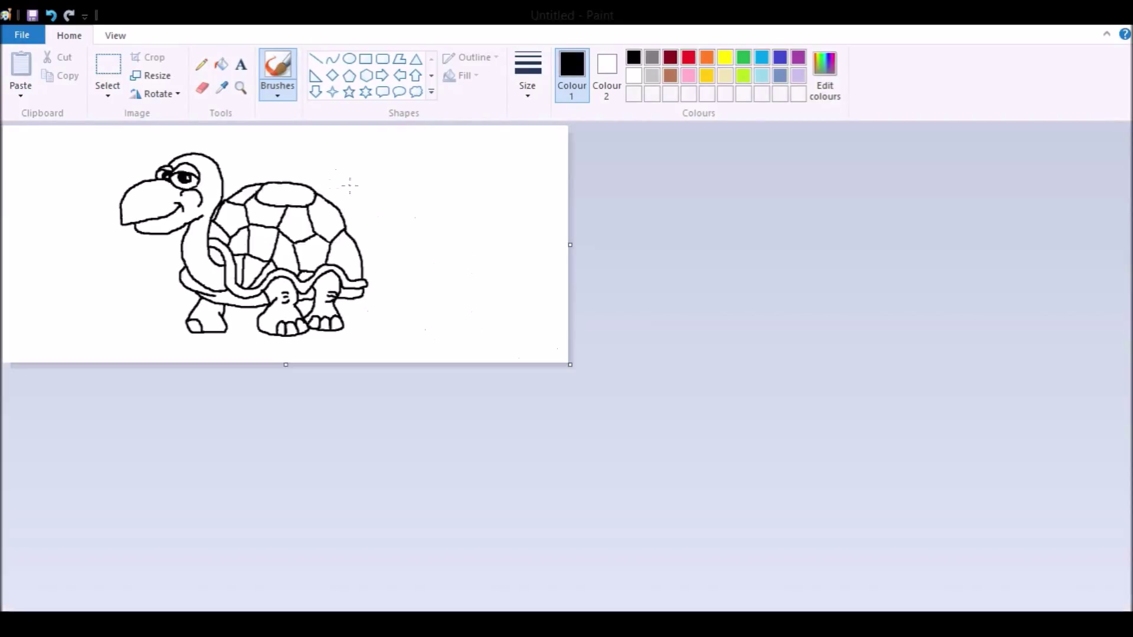
pyautogui.scroll(2, 350, 185)
# Step: Fill the head and neck with a slightly darkened lime green
pyautogui.click(743, 75)
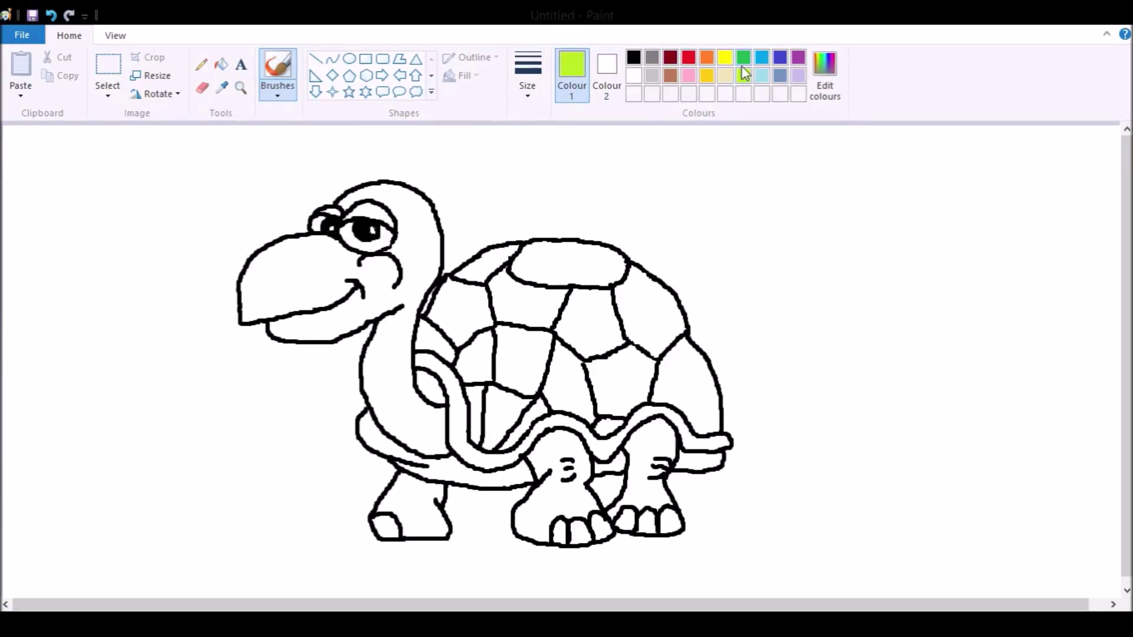
pyautogui.click(221, 64)
pyautogui.click(415, 223)
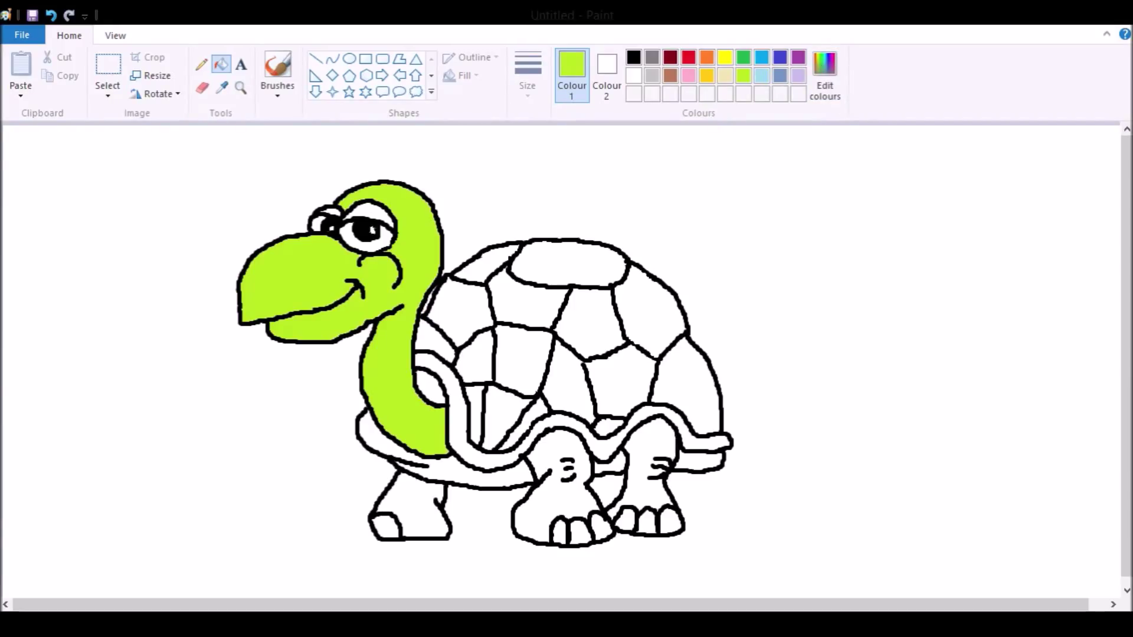
pyautogui.click(392, 356)
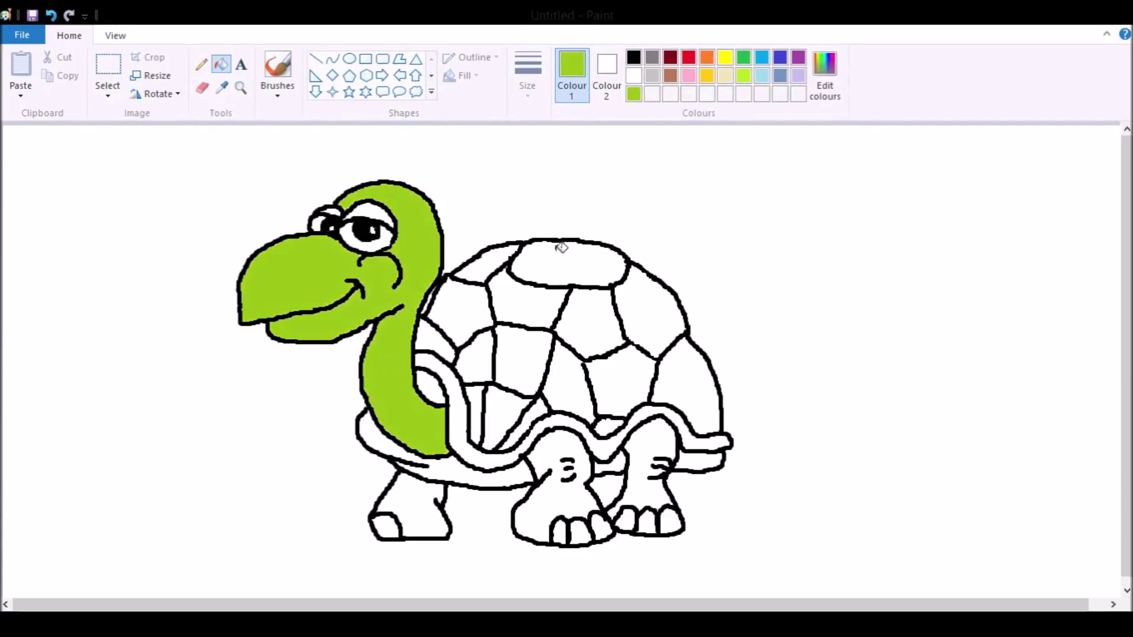
# Step: Fill the top oval and all the shell plates down to the rim with green
pyautogui.click(743, 57)
pyautogui.click(578, 259)
pyautogui.click(589, 314)
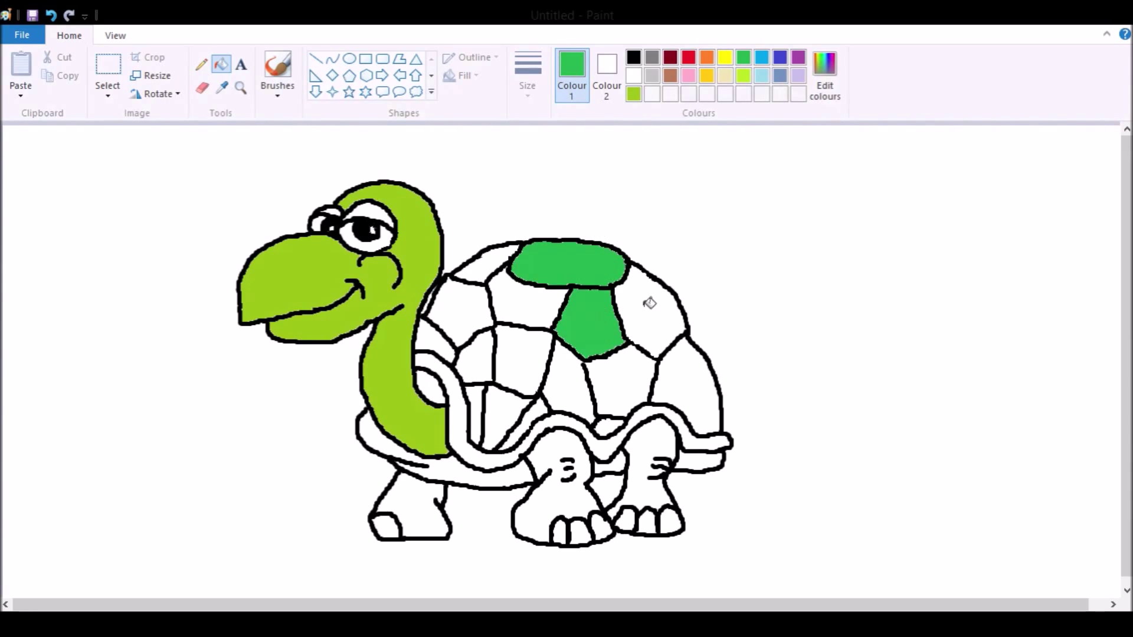
pyautogui.click(649, 302)
pyautogui.click(517, 292)
pyautogui.click(484, 264)
pyautogui.click(457, 307)
pyautogui.click(455, 342)
pyautogui.click(469, 354)
pyautogui.click(534, 357)
pyautogui.click(573, 378)
pyautogui.click(619, 378)
pyautogui.click(684, 381)
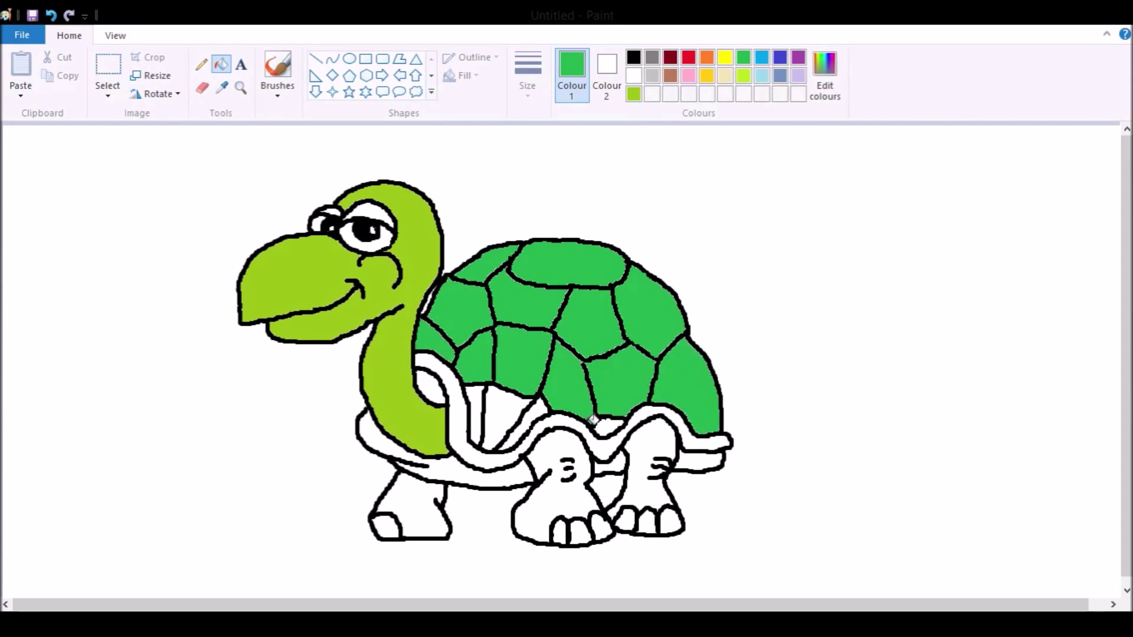
pyautogui.click(605, 424)
pyautogui.click(539, 404)
pyautogui.click(503, 407)
pyautogui.click(479, 394)
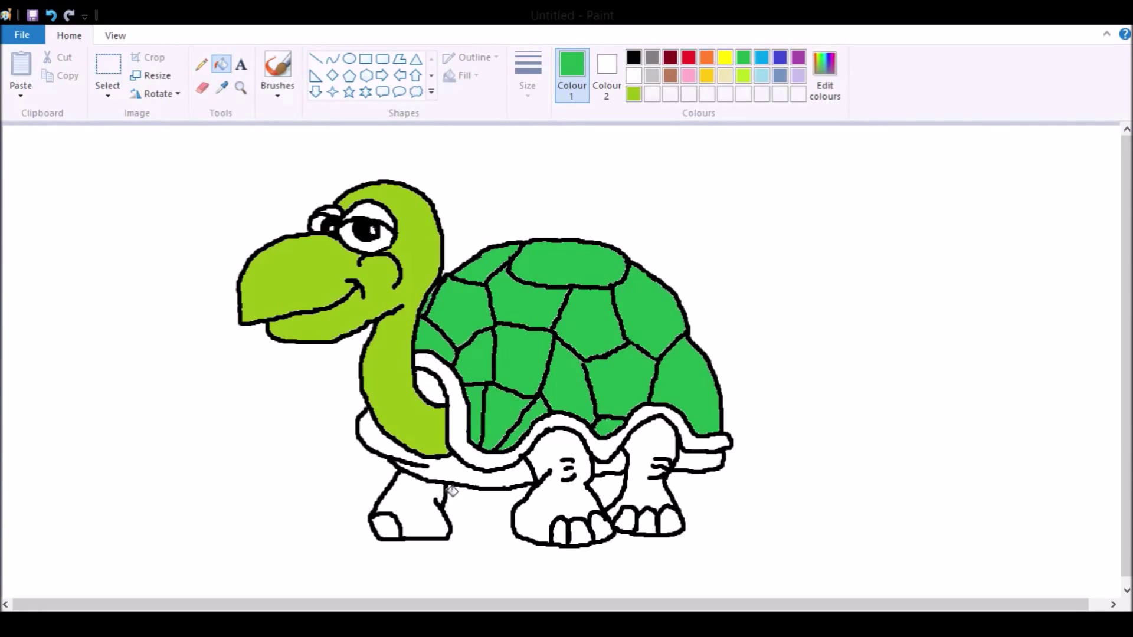
# Step: Fill the small gap between the neck and the shell rim with the head's darkened lime green
pyautogui.click(424, 381)
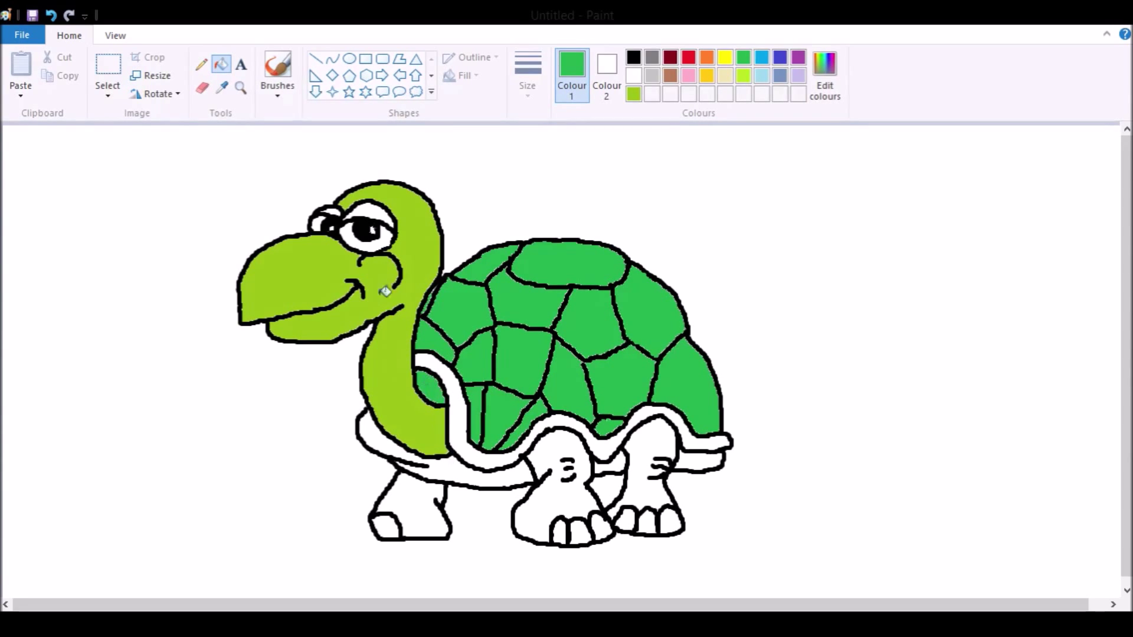
pyautogui.click(51, 15)
pyautogui.click(633, 94)
pyautogui.click(431, 383)
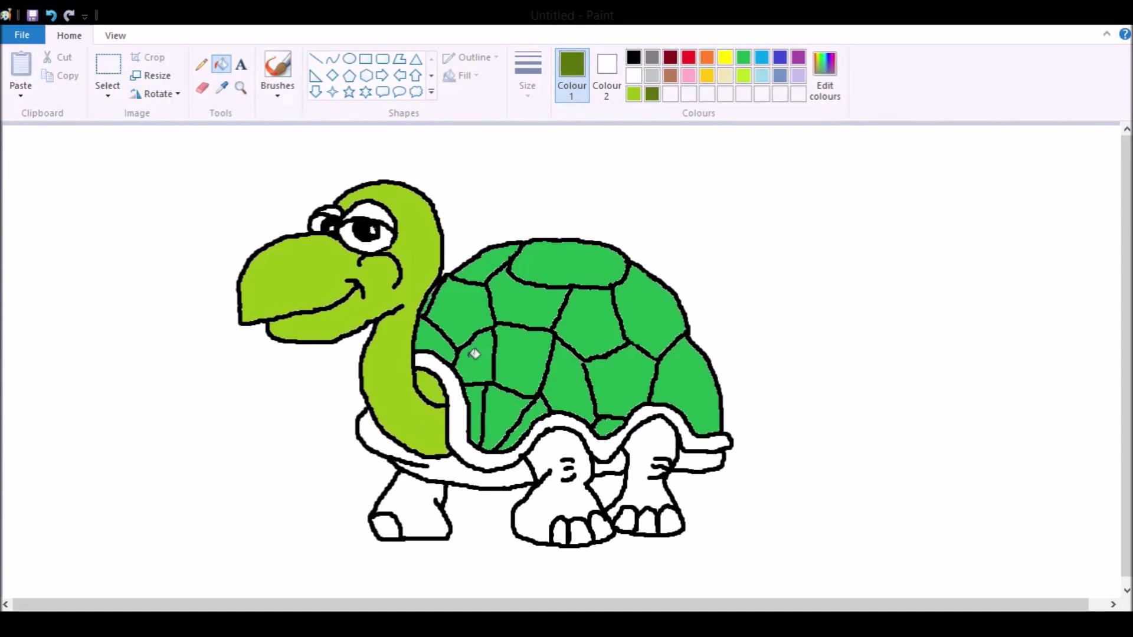
# Step: Fill the shell's wavy rim with dark olive green and the underbelly sections with a slightly lighter olive
pyautogui.click(447, 372)
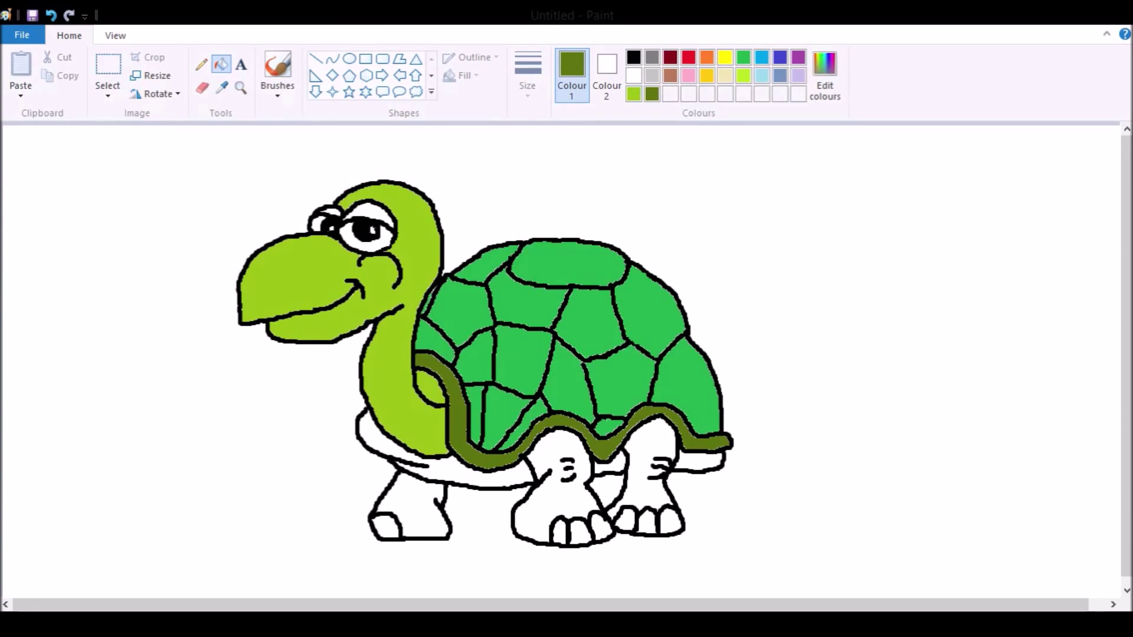
pyautogui.click(471, 472)
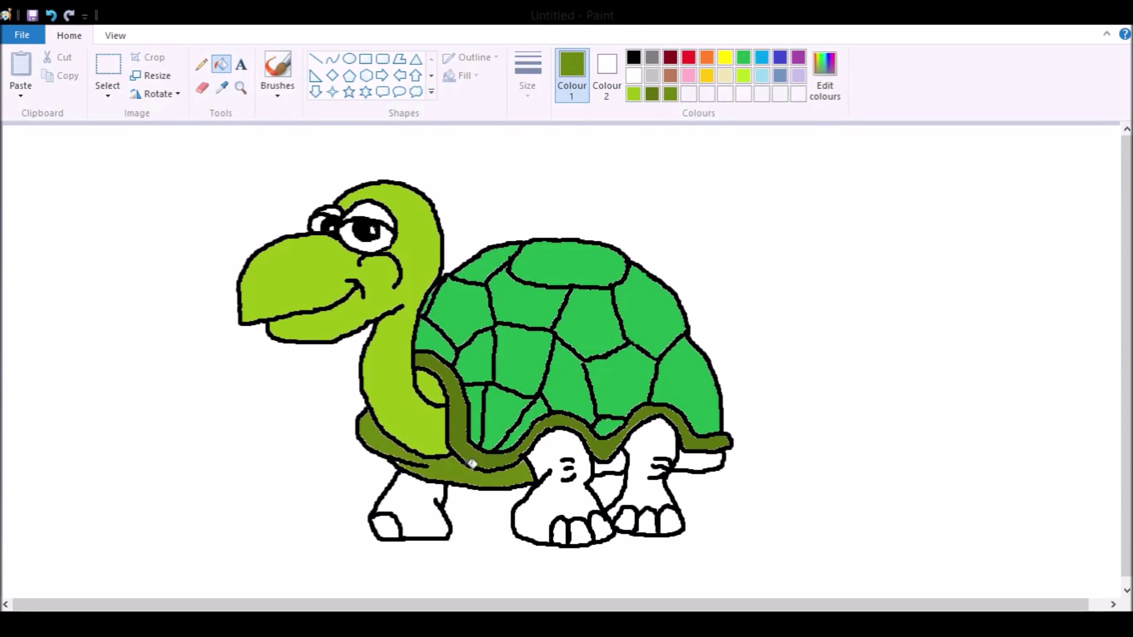
pyautogui.click(614, 463)
pyautogui.click(685, 460)
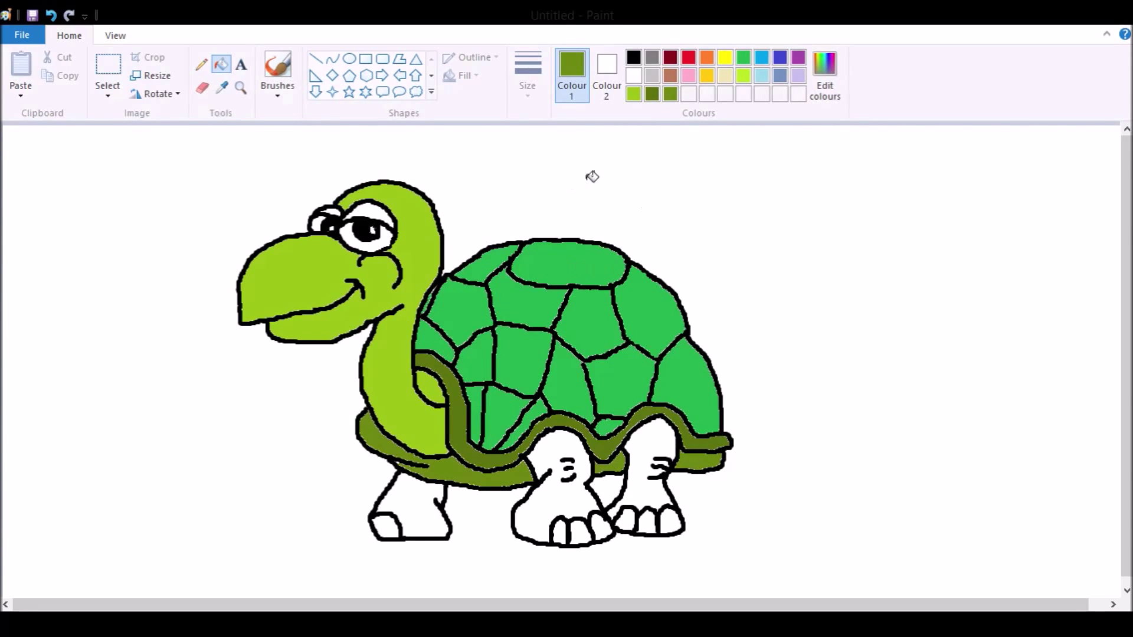
# Step: Fill all three legs with the head's darkened lime green
pyautogui.click(633, 93)
pyautogui.click(417, 479)
pyautogui.click(558, 492)
pyautogui.click(659, 483)
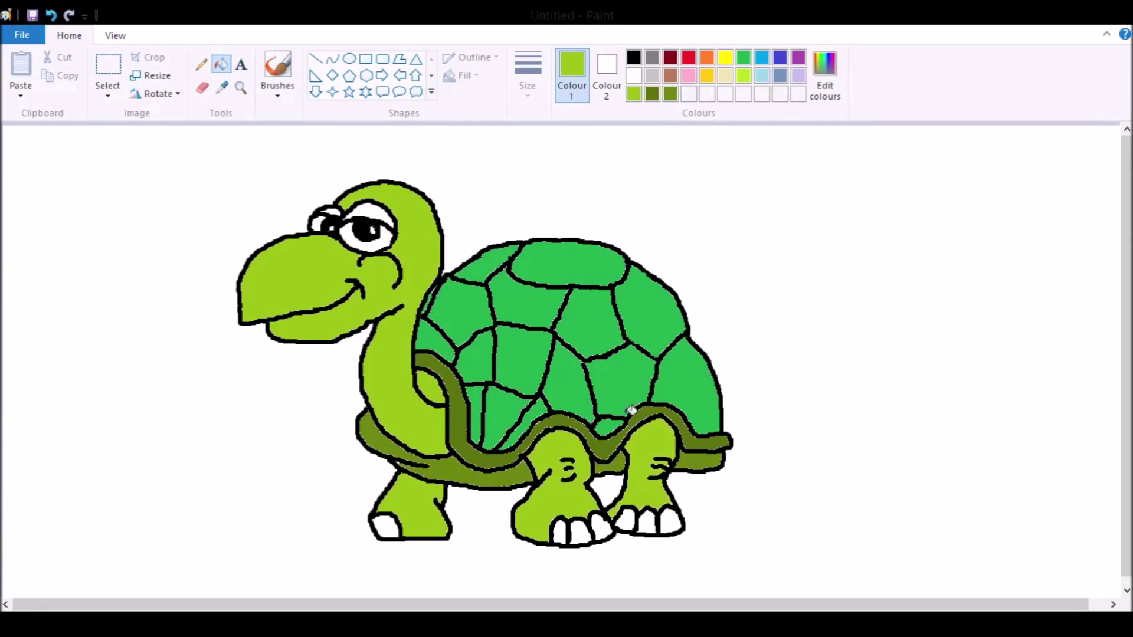
# Step: Fill the toenails on all three feet with a light lime colour
pyautogui.click(744, 76)
pyautogui.click(671, 521)
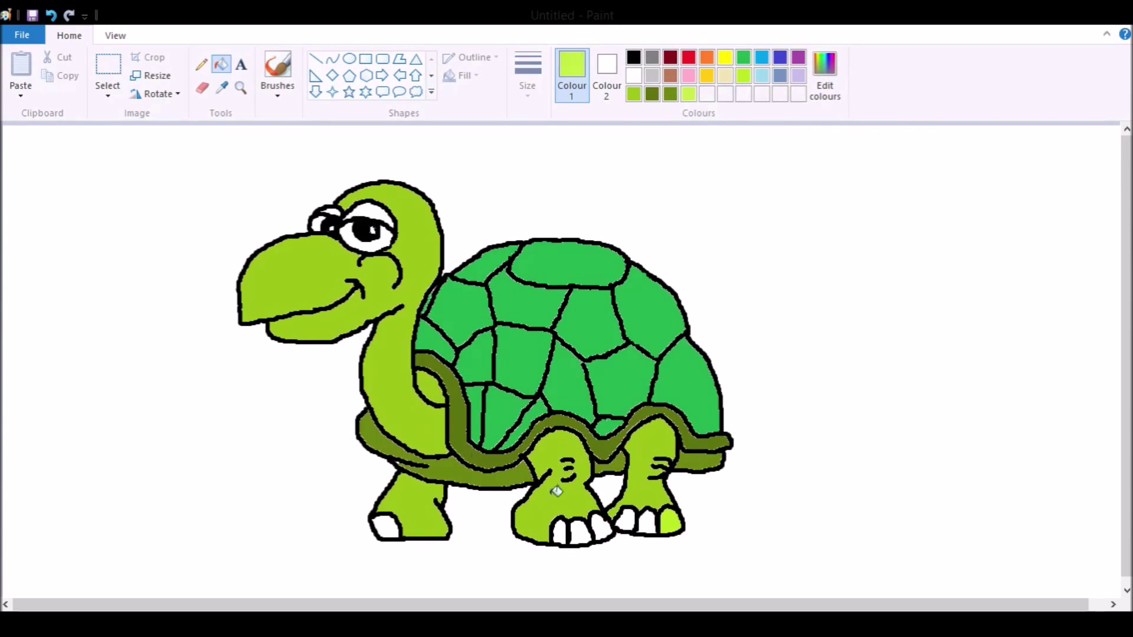
pyautogui.click(649, 521)
pyautogui.click(627, 521)
pyautogui.click(601, 527)
pyautogui.click(576, 533)
pyautogui.click(560, 533)
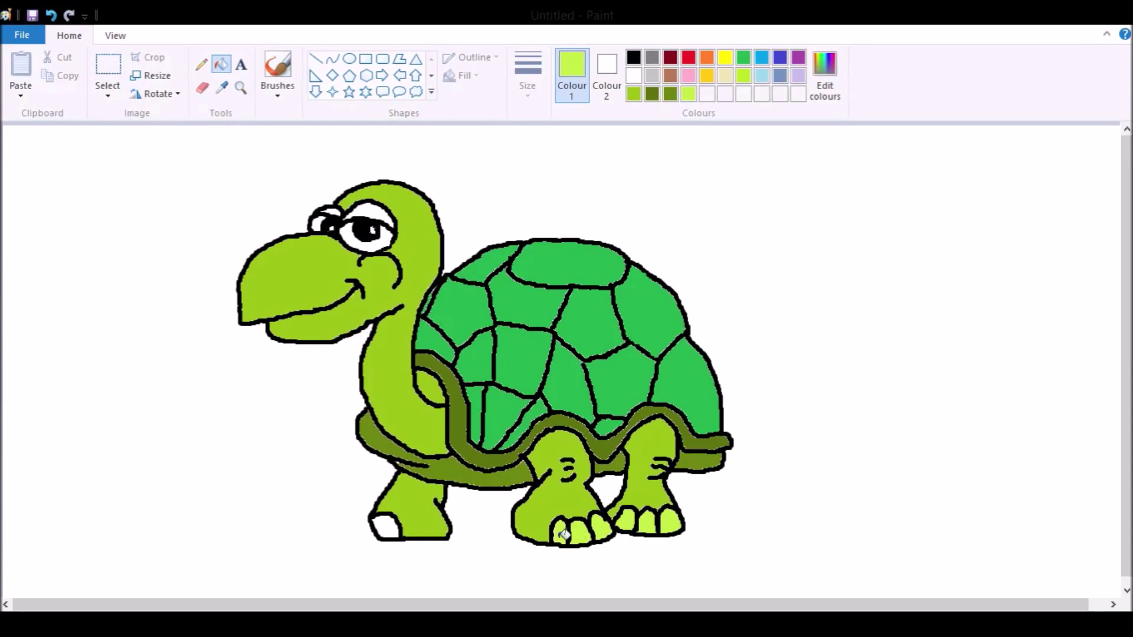
pyautogui.click(385, 527)
pyautogui.click(394, 244)
pyautogui.click(51, 15)
pyautogui.click(51, 179)
pyautogui.click(57, 15)
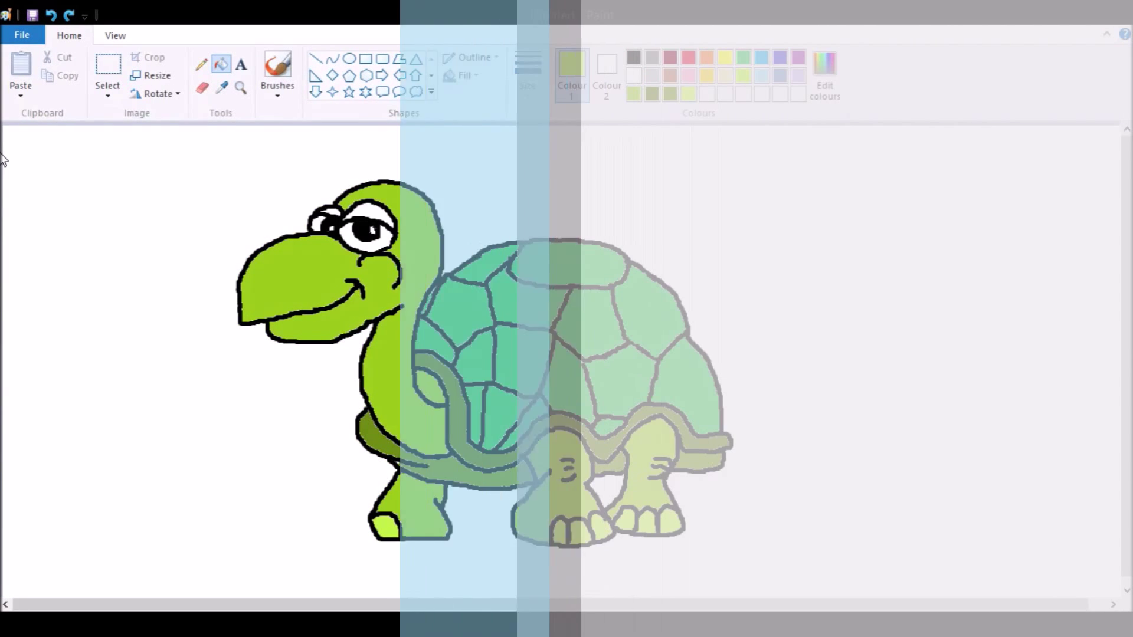